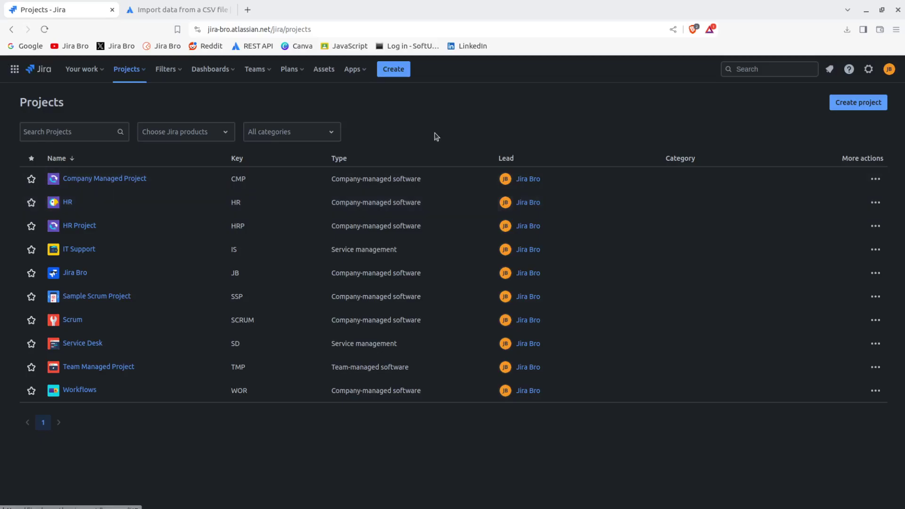
Step: Search the command palette for 'export' to list Backup manager and other import/export actions
key("ctrl+k")
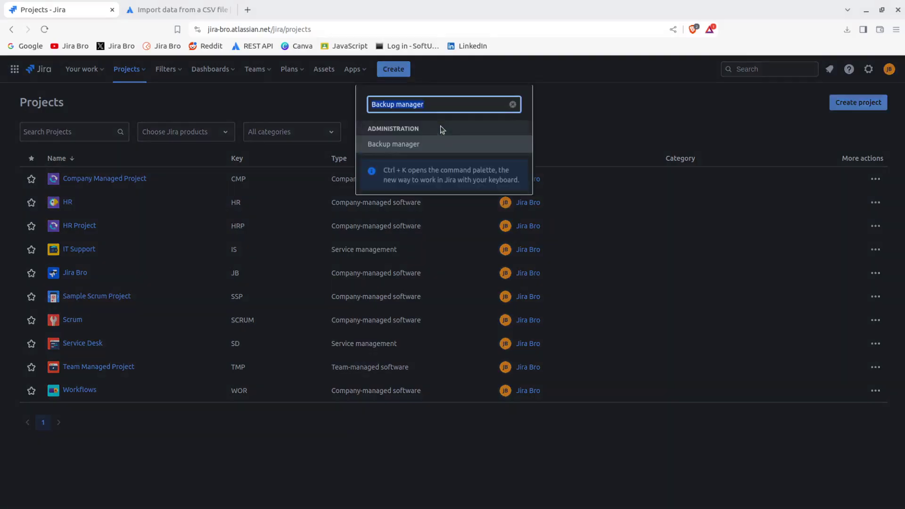
key("BackSpace")
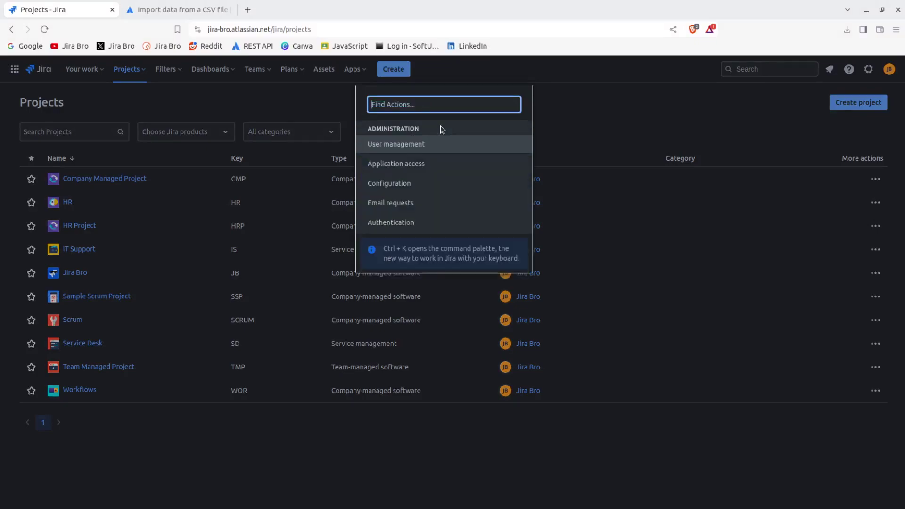
type("export")
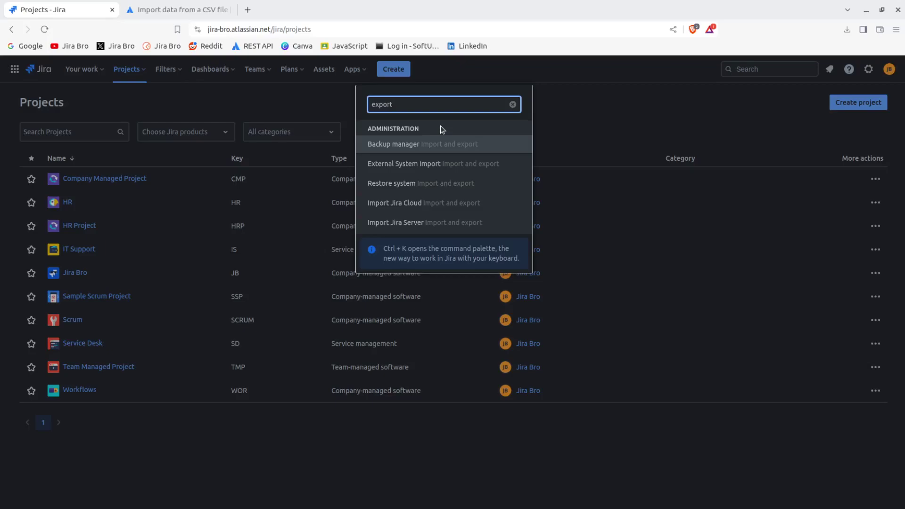
left_click(439, 163)
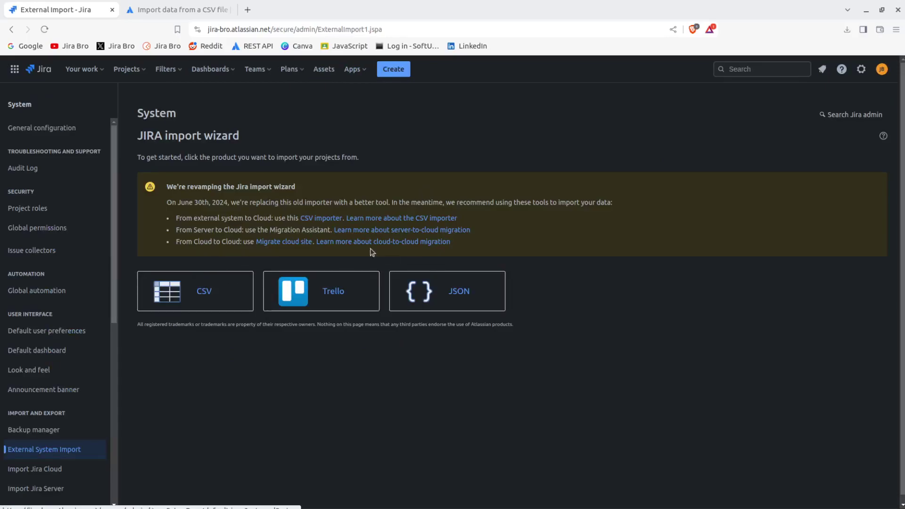
left_click_drag(194, 202, 634, 208)
left_click(634, 208)
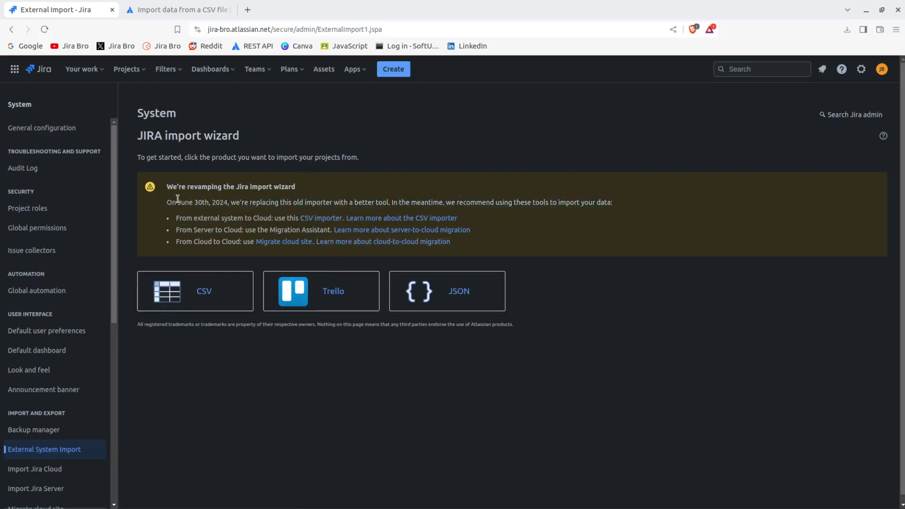
left_click_drag(178, 202, 263, 203)
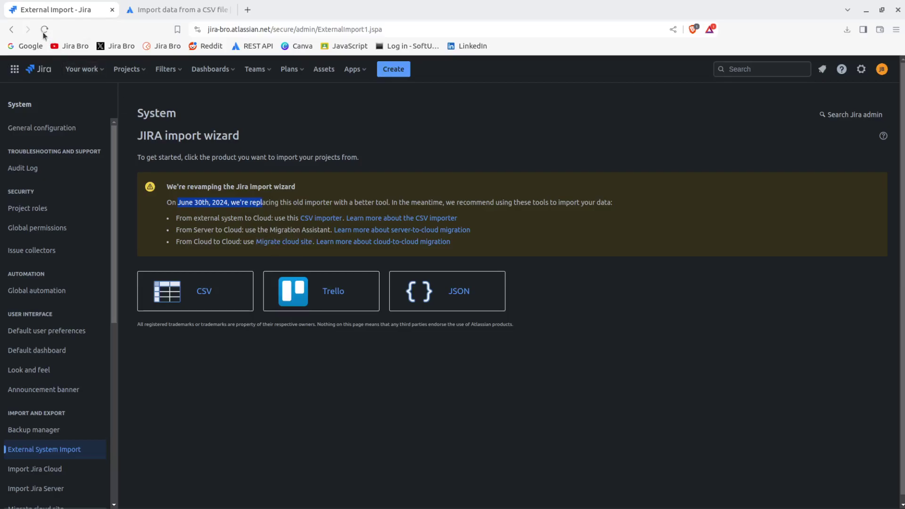
left_click(11, 29)
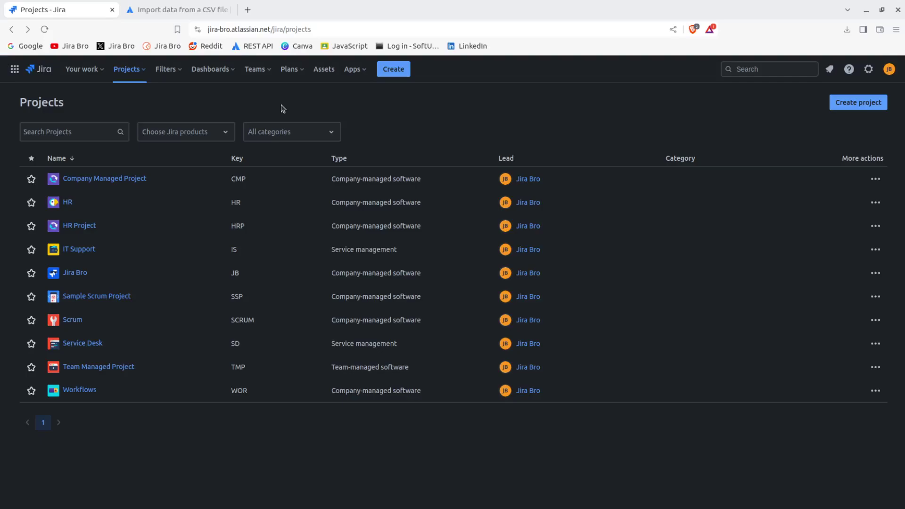
Step: Open the Backup manager page from an 'export' search in the command palette
key("ctrl+k")
key("BackSpace")
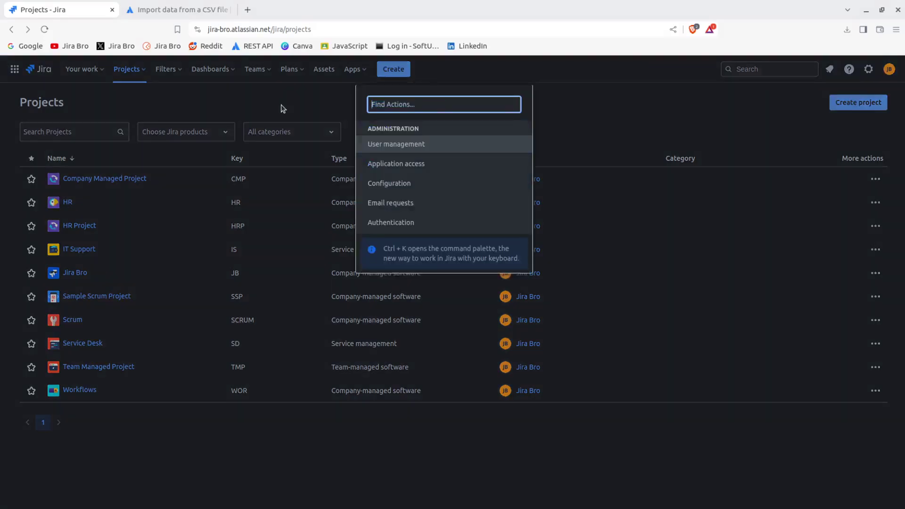
type("export")
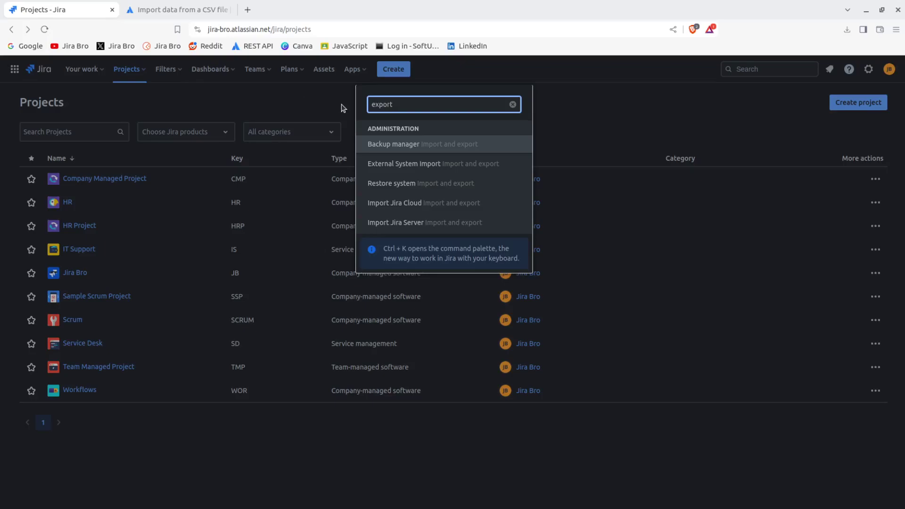
left_click(369, 144)
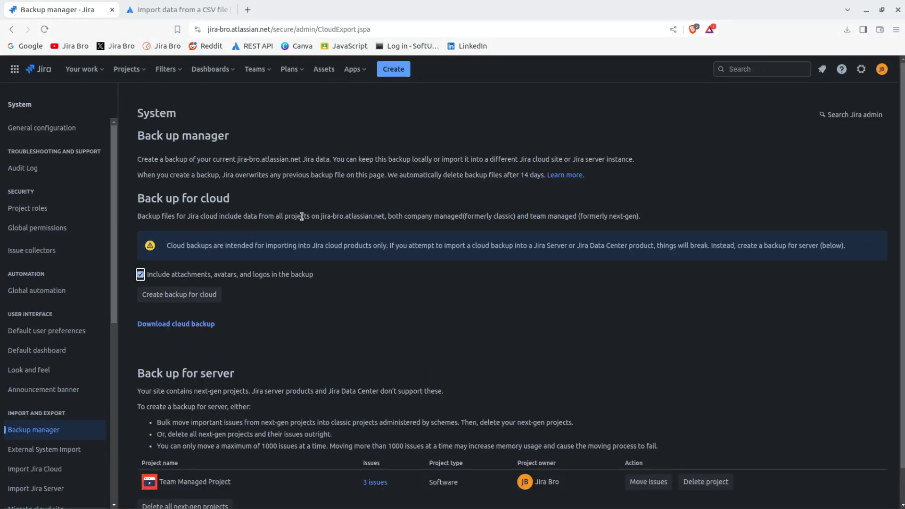
Step: Read the Backup manager introduction on backing up the site to another cloud site or server
scroll(391, 264, "down", 1)
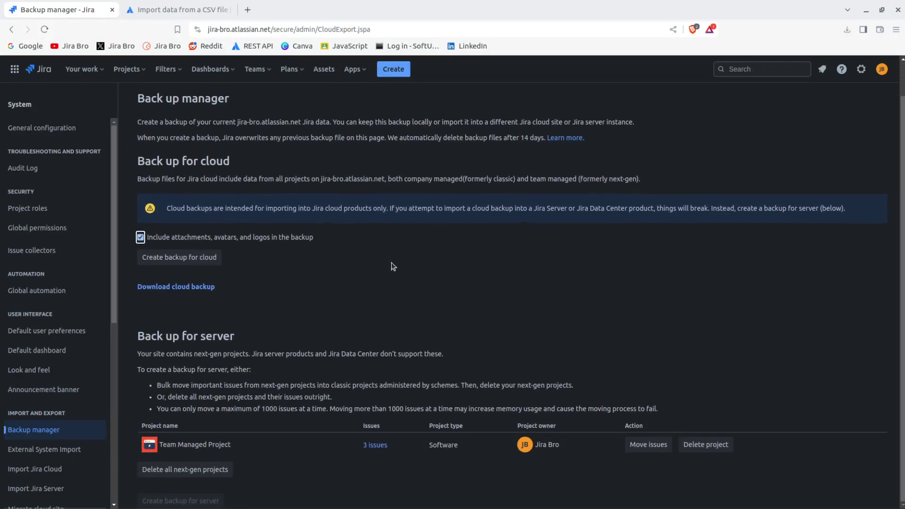
left_click_drag(132, 165, 244, 159)
left_click(244, 160)
left_click_drag(160, 122, 296, 122)
left_click(296, 122)
left_click_drag(492, 124, 642, 126)
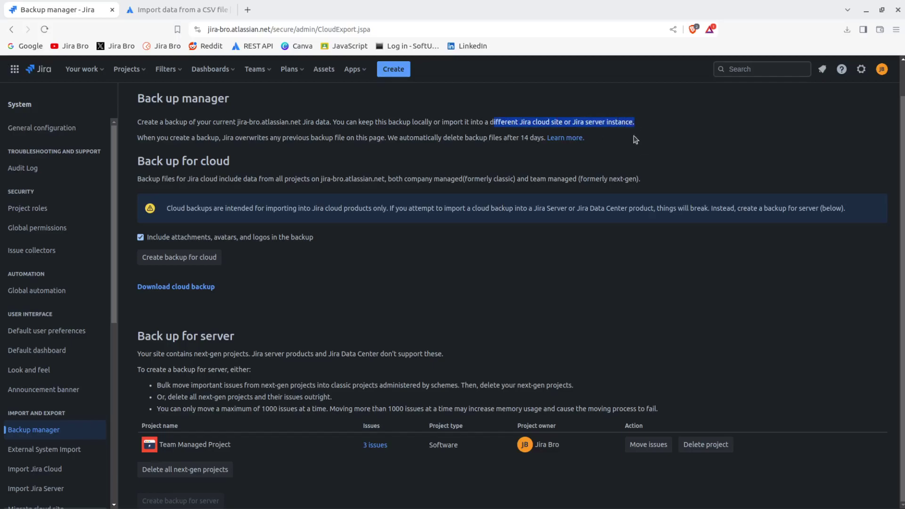
left_click(606, 124)
Step: Review the notes on Jira server instances, overwriting the previous backup, and 14-day retention
left_click_drag(548, 122, 650, 130)
left_click(649, 130)
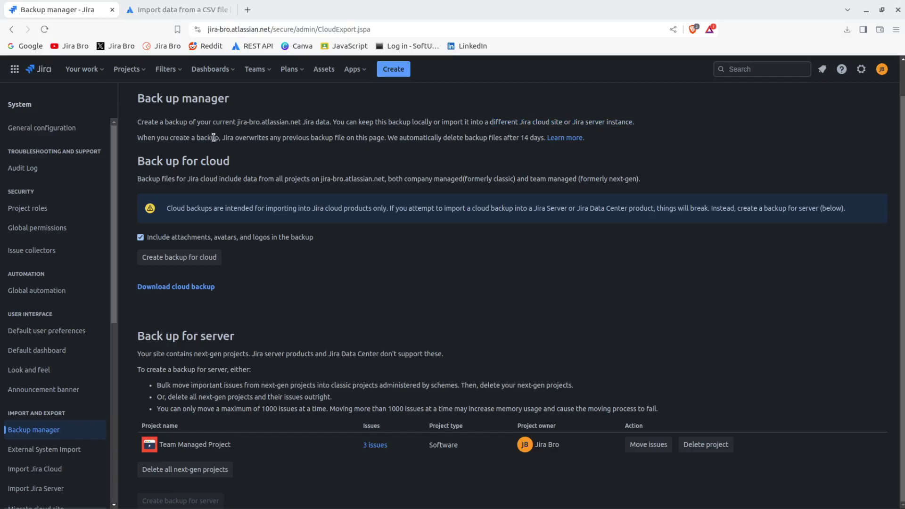
left_click_drag(283, 137, 409, 134)
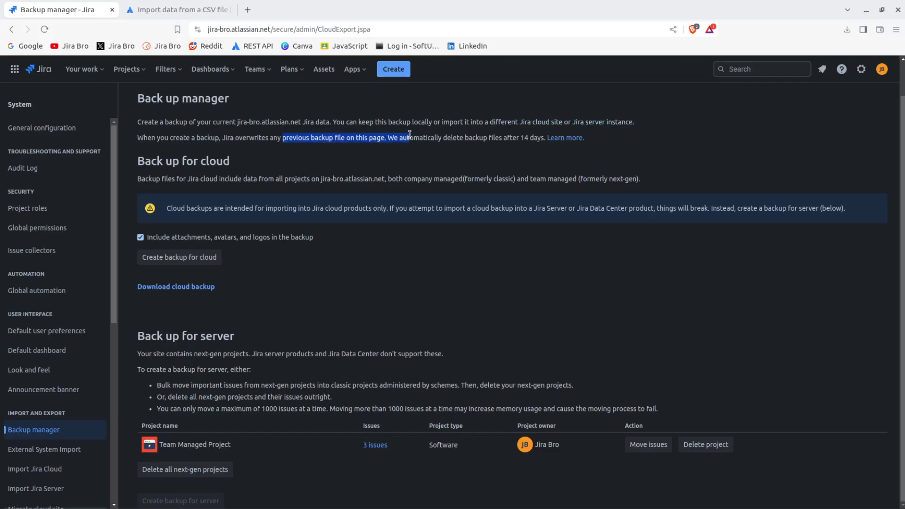
left_click(401, 144)
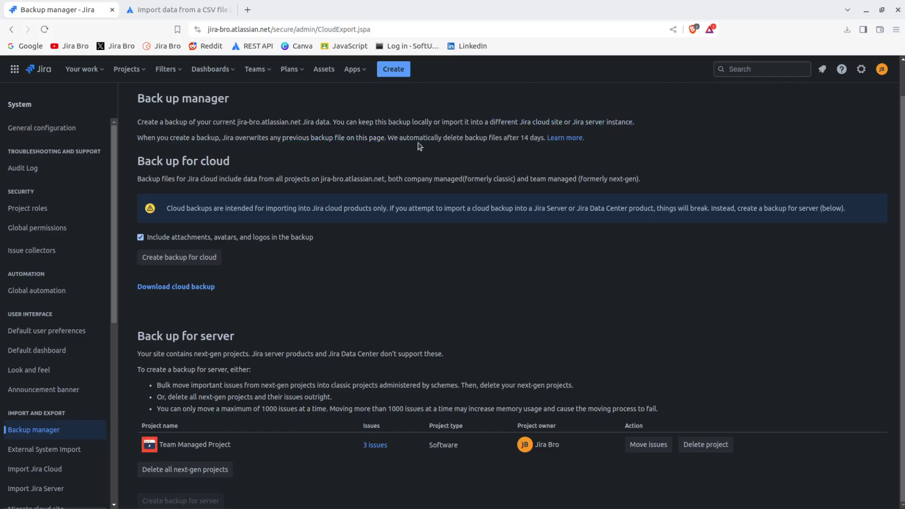
left_click_drag(475, 138, 535, 137)
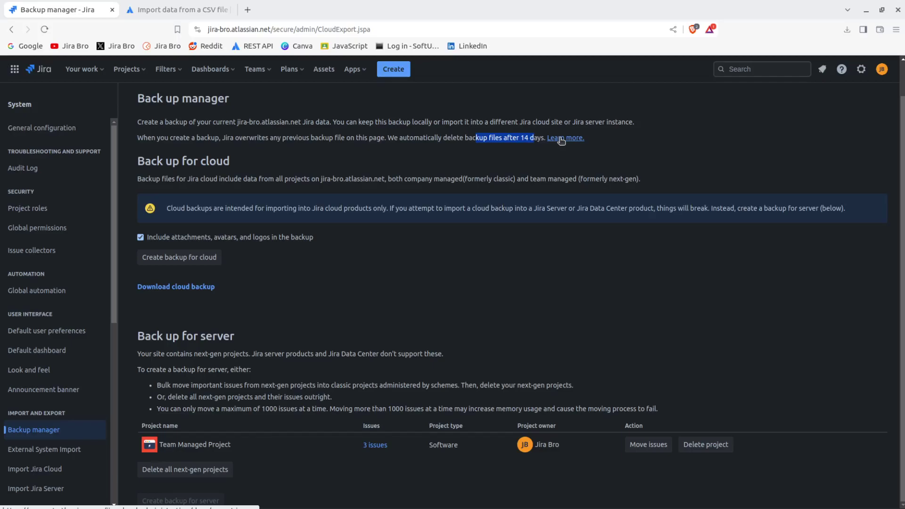
left_click(360, 167)
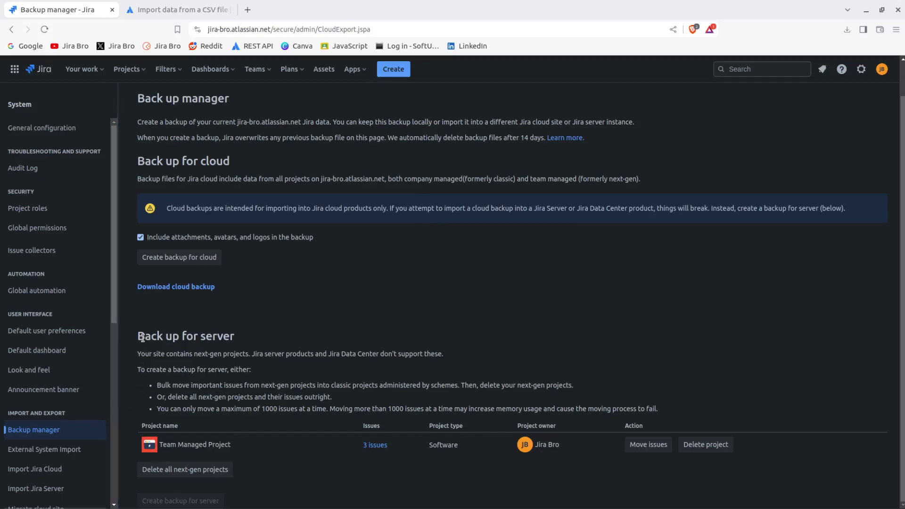
left_click_drag(143, 338, 137, 336)
left_click_drag(171, 209, 396, 208)
left_click(315, 211)
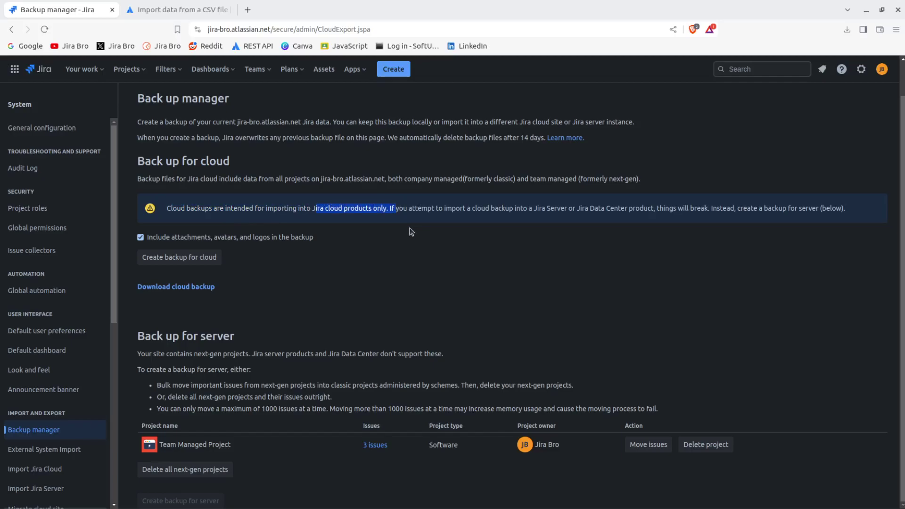
left_click(423, 208)
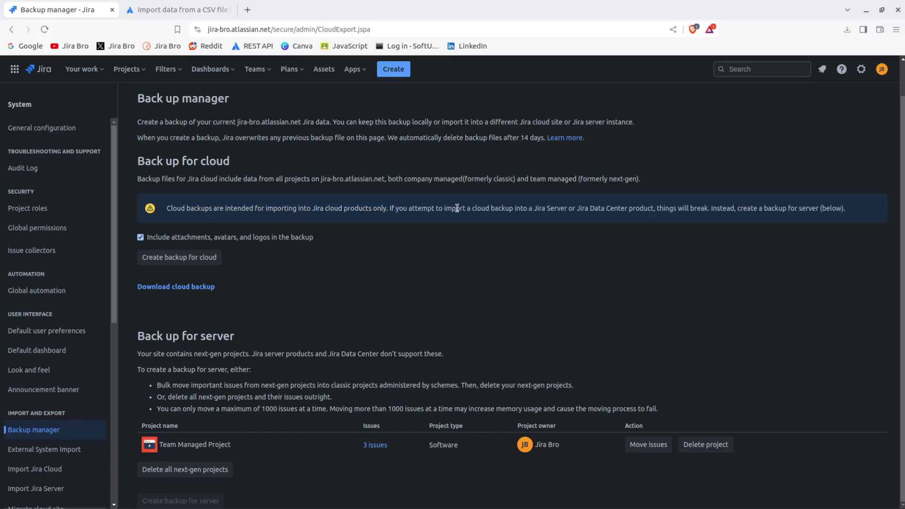
left_click_drag(455, 208, 595, 207)
left_click(535, 204)
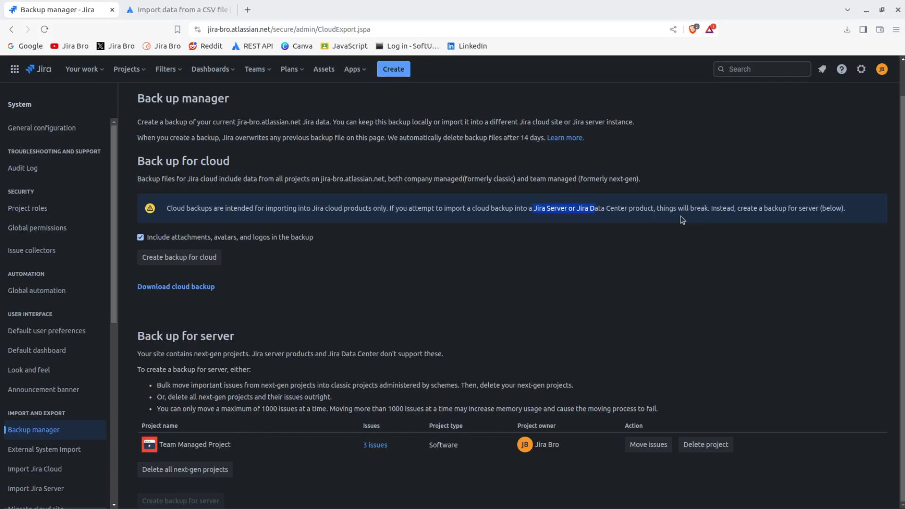
left_click_drag(656, 208, 853, 208)
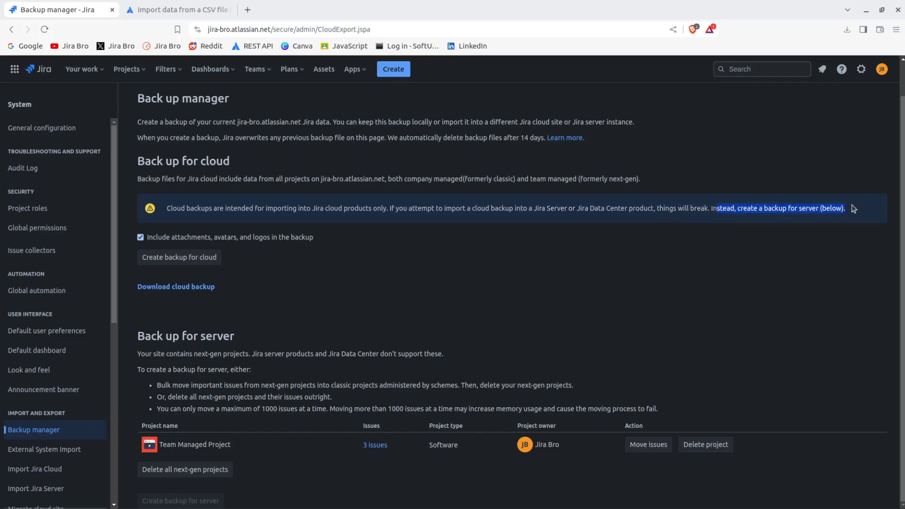
left_click(854, 209)
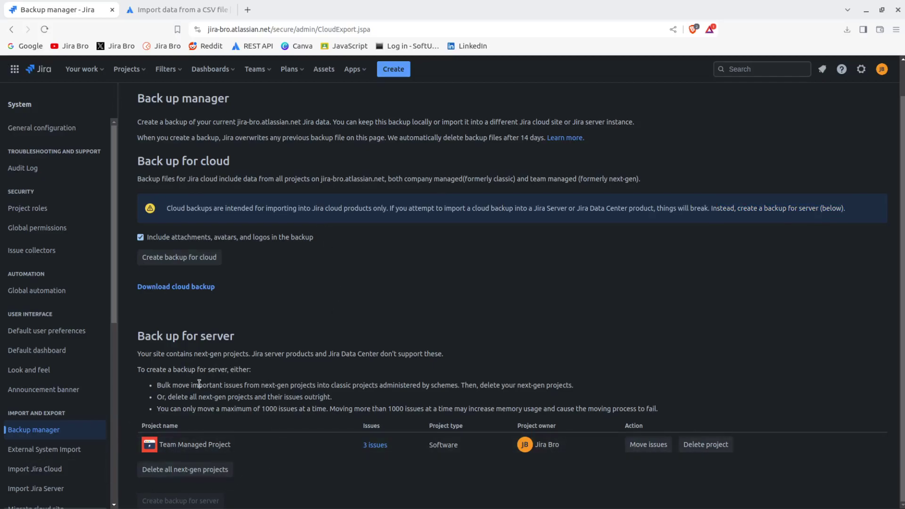
left_click_drag(146, 361, 299, 354)
left_click(380, 349)
left_click_drag(192, 356, 256, 354)
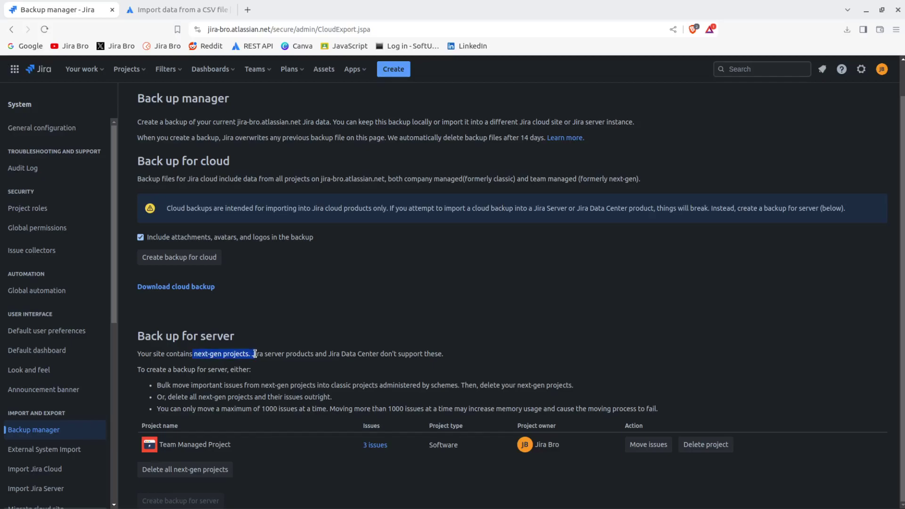
left_click(173, 354)
left_click_drag(198, 353, 222, 354)
left_click_drag(444, 354, 378, 353)
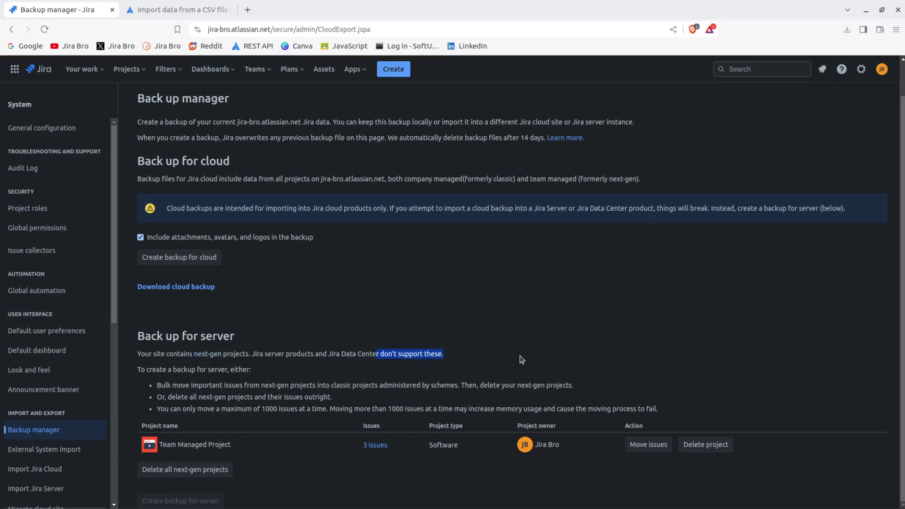
left_click(445, 361)
left_click_drag(251, 353, 514, 357)
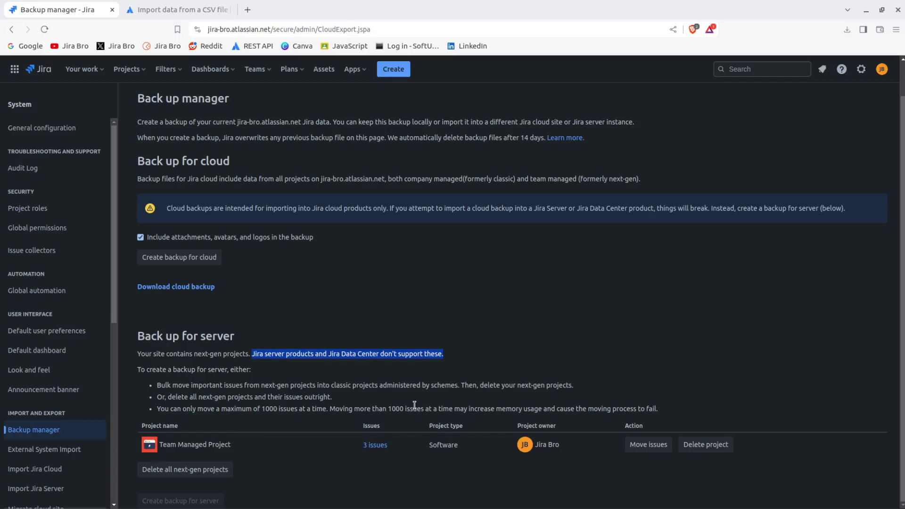
left_click_drag(413, 409, 344, 398)
left_click(283, 397)
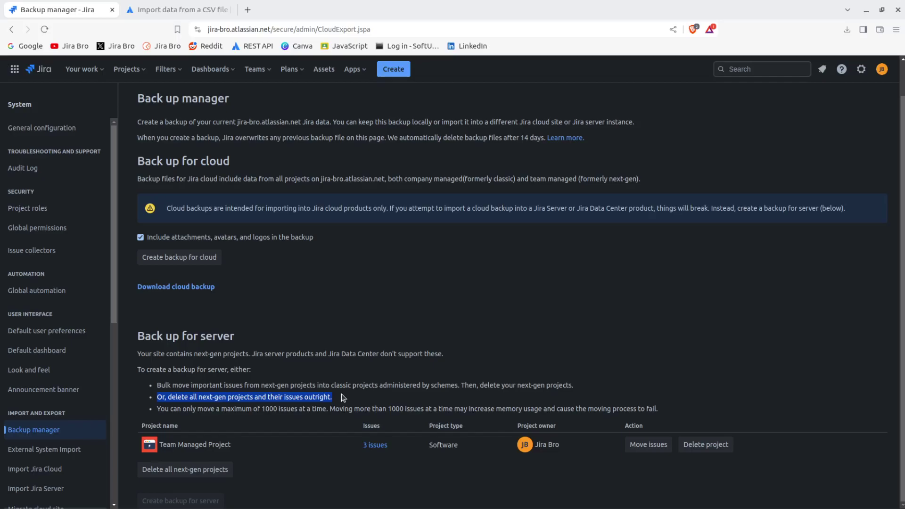
left_click(392, 312)
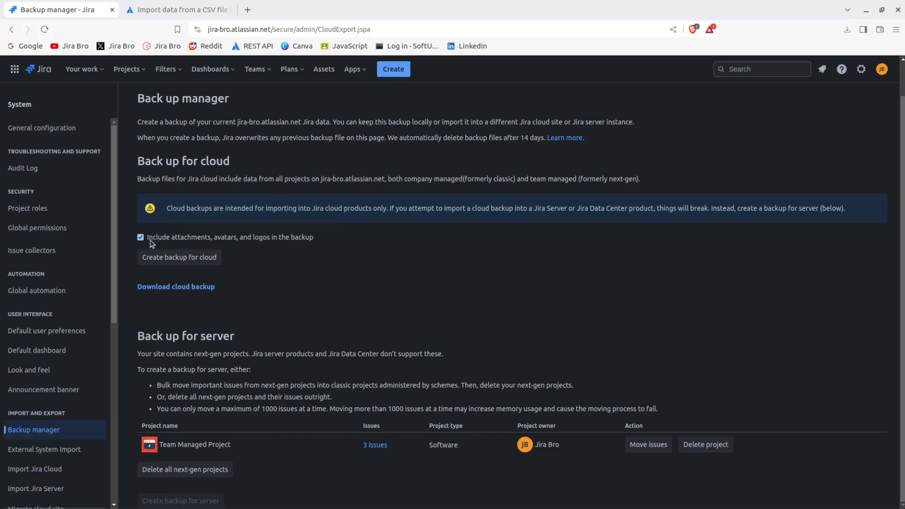
Step: Keep attachments, avatars and logos included and create the cloud backup
left_click_drag(149, 238, 286, 246)
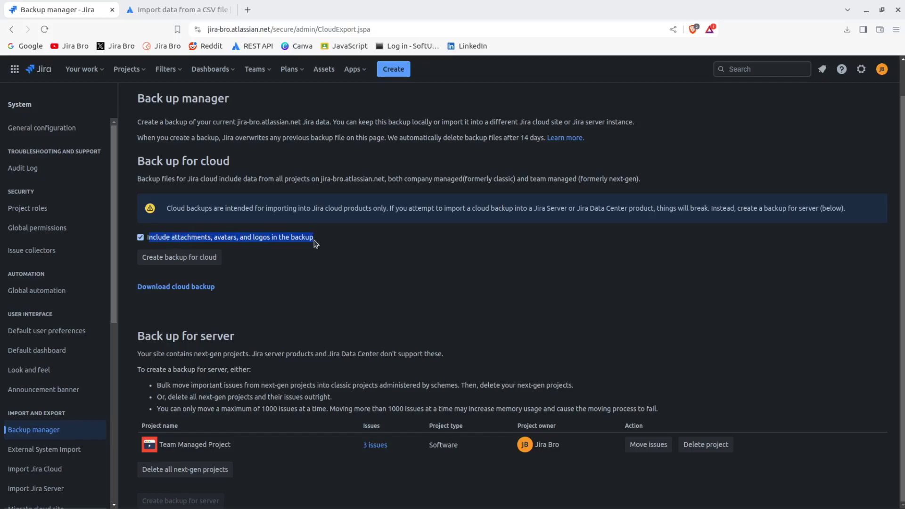
left_click(326, 260)
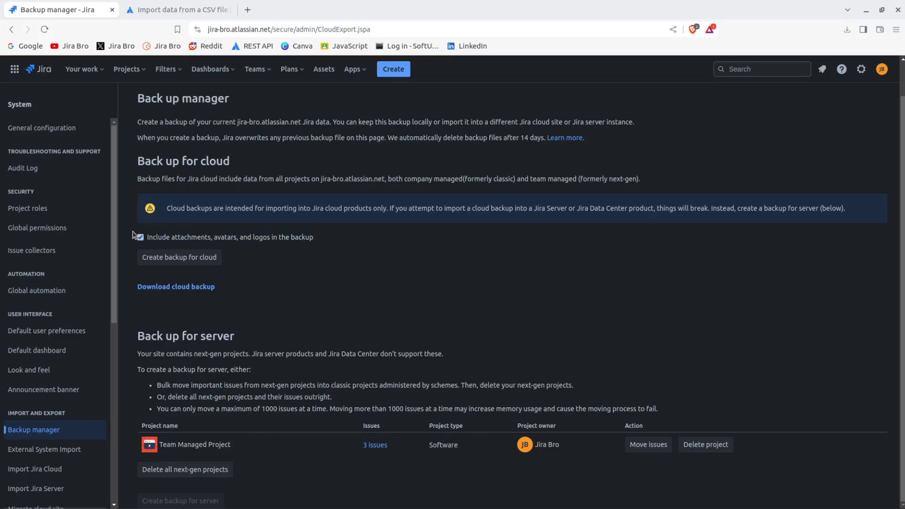
left_click(176, 263)
Step: Download the finished cloud backup zip and dismiss the downloads list
left_click(201, 288)
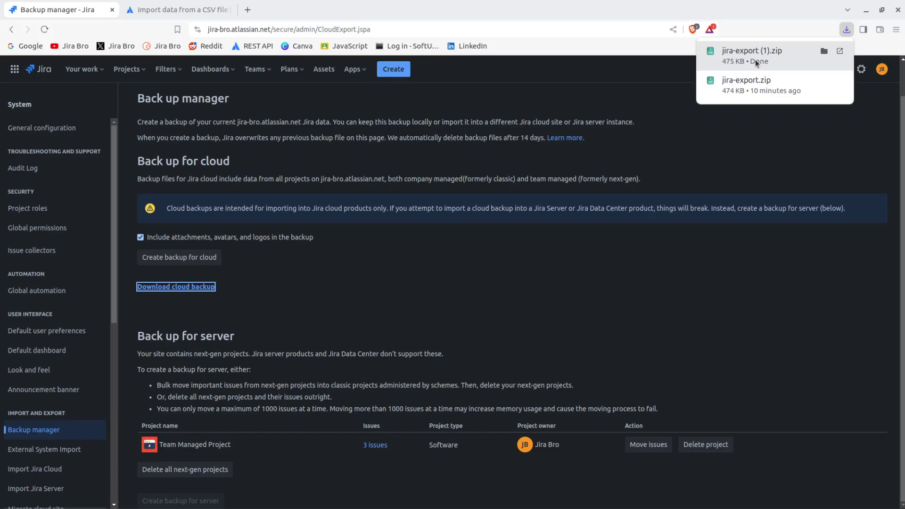
left_click(603, 295)
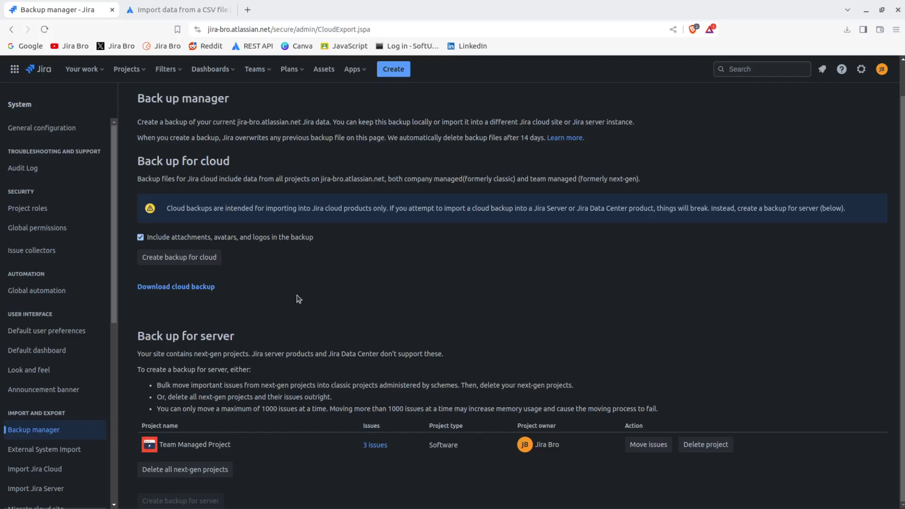
Step: Go to the Import Jira Cloud page and find the user import restrictions heading
left_click(57, 469)
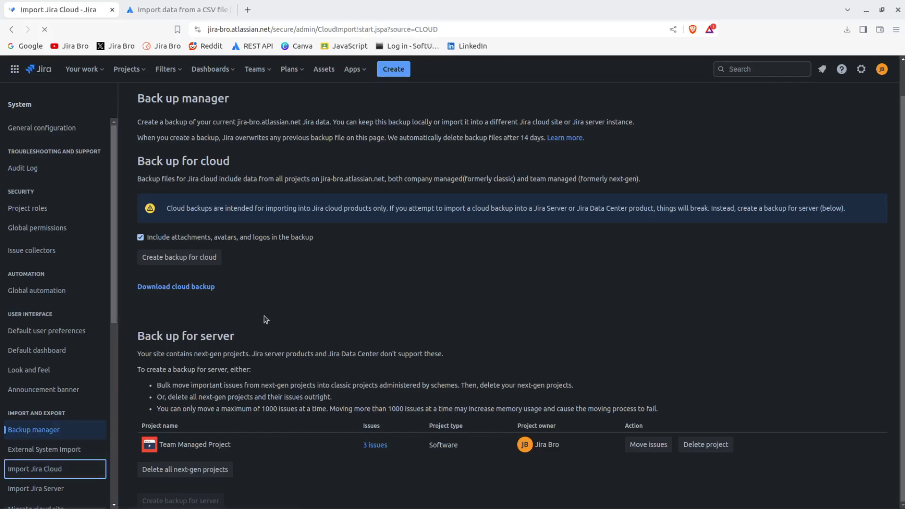
scroll(265, 320, "down", 1)
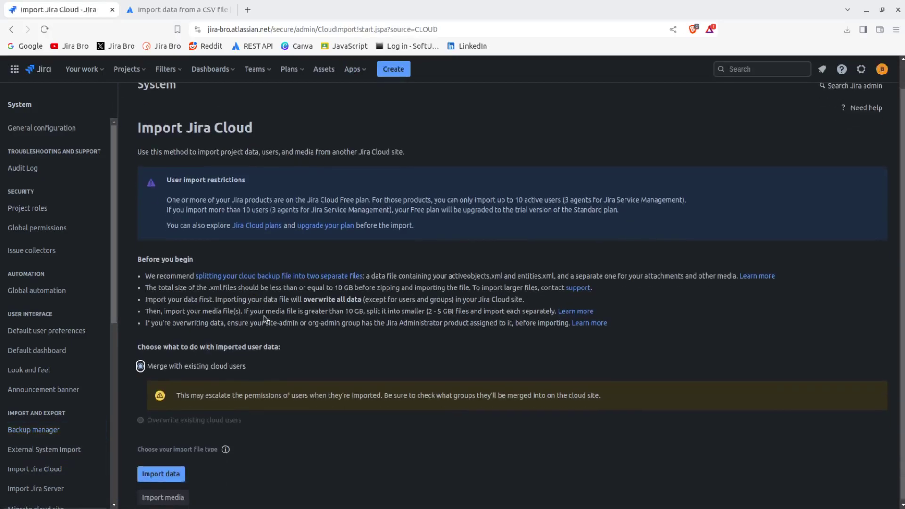
left_click_drag(173, 178, 279, 188)
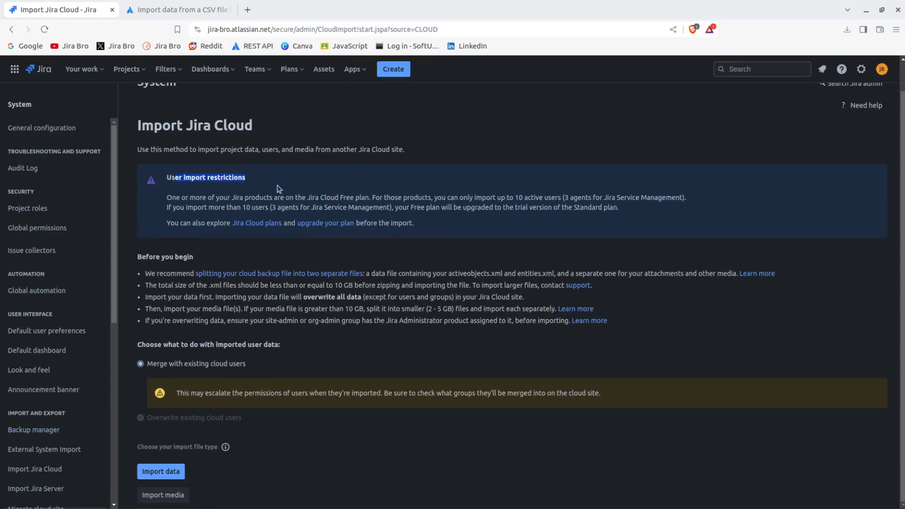
left_click(280, 189)
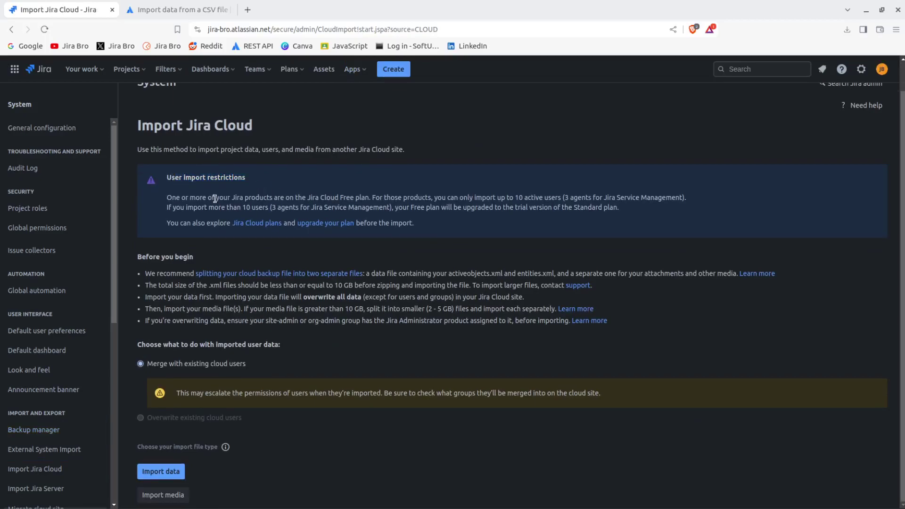
Step: Review the Free plan limits of 10 active users and Jira Service Management agents
left_click_drag(215, 198, 590, 198)
left_click(430, 196)
left_click(575, 198)
left_click_drag(501, 198, 653, 196)
left_click(611, 198)
left_click_drag(583, 196, 687, 197)
left_click(688, 197)
left_click_drag(179, 209, 204, 197)
left_click(204, 197)
Step: Confirm jira-export (1).zip appears in recent downloads, then close the download history
left_click(847, 30)
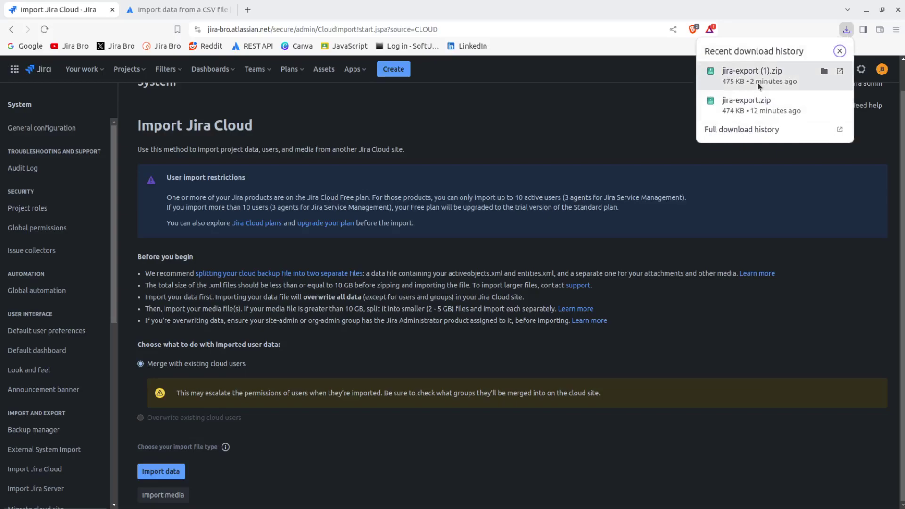
left_click(497, 163)
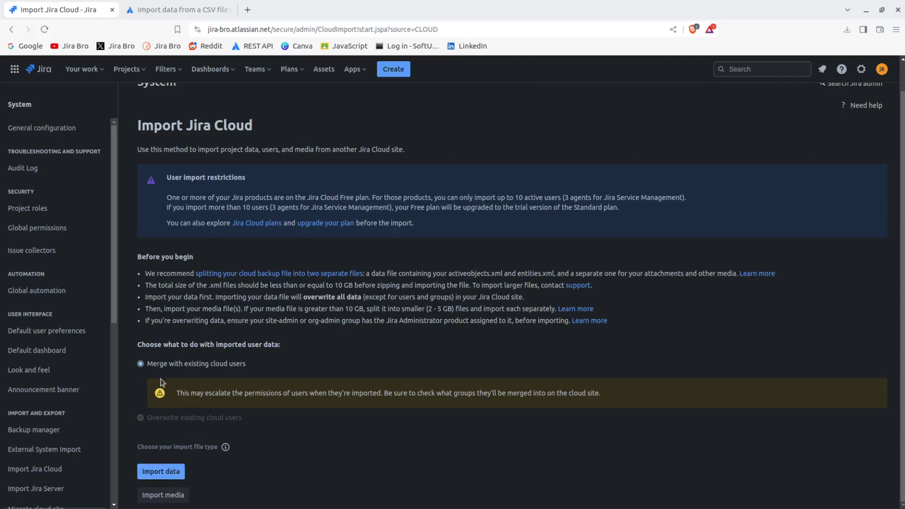
Step: Keep 'Merge with existing cloud users' and upload the backup zip as import data
left_click_drag(154, 346, 278, 341)
left_click(278, 341)
left_click_drag(174, 366, 248, 366)
left_click(248, 367)
left_click_drag(200, 394, 384, 395)
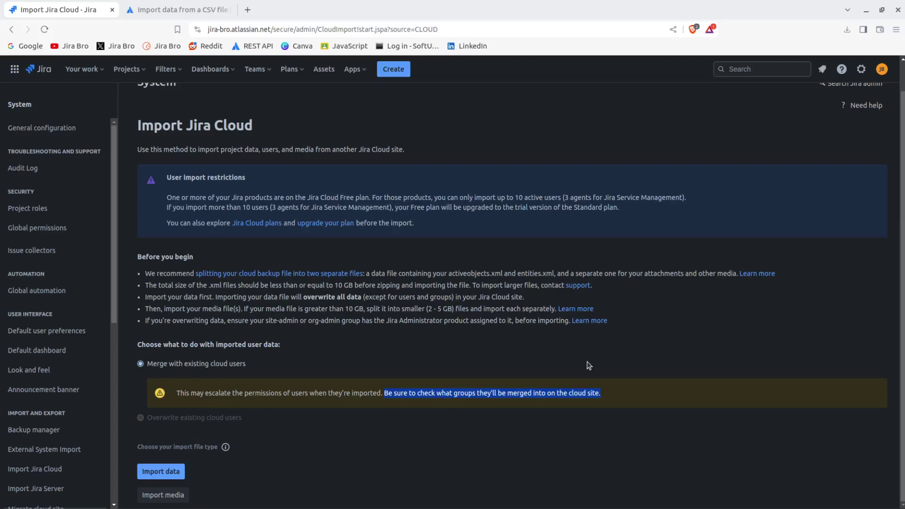
left_click(163, 471)
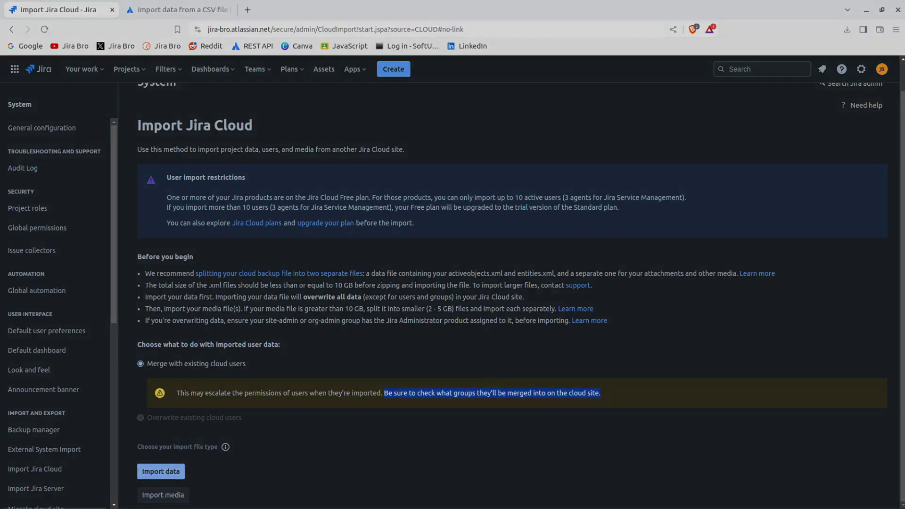
key("Return")
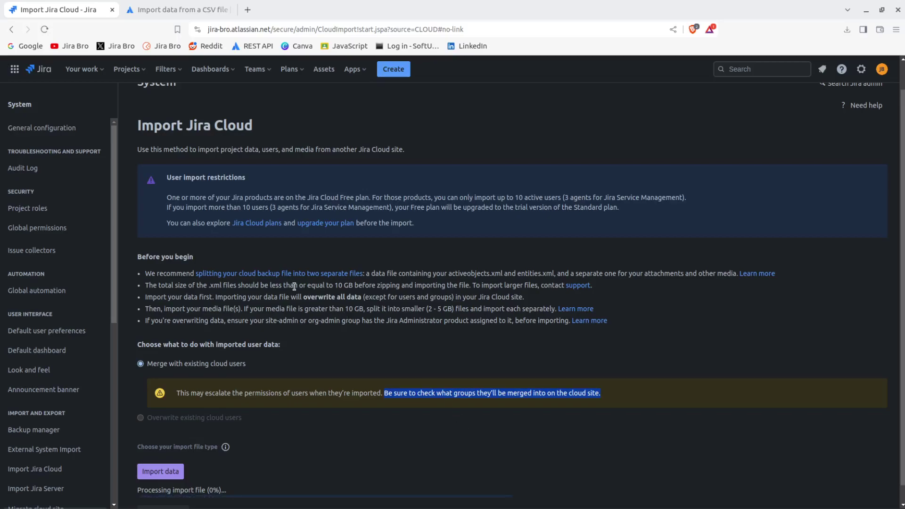
Step: Open the backup-splitting help article in a new tab and read its platform notice
middle_click(258, 274)
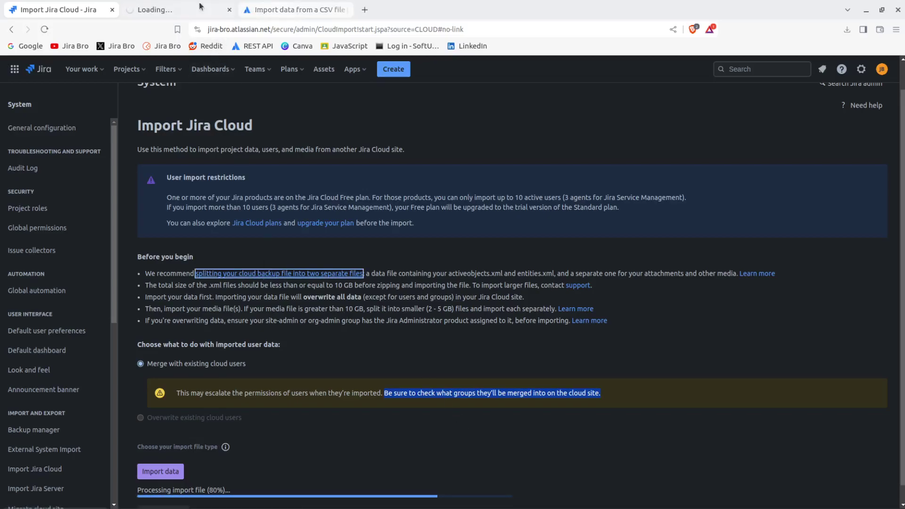
left_click(152, 13)
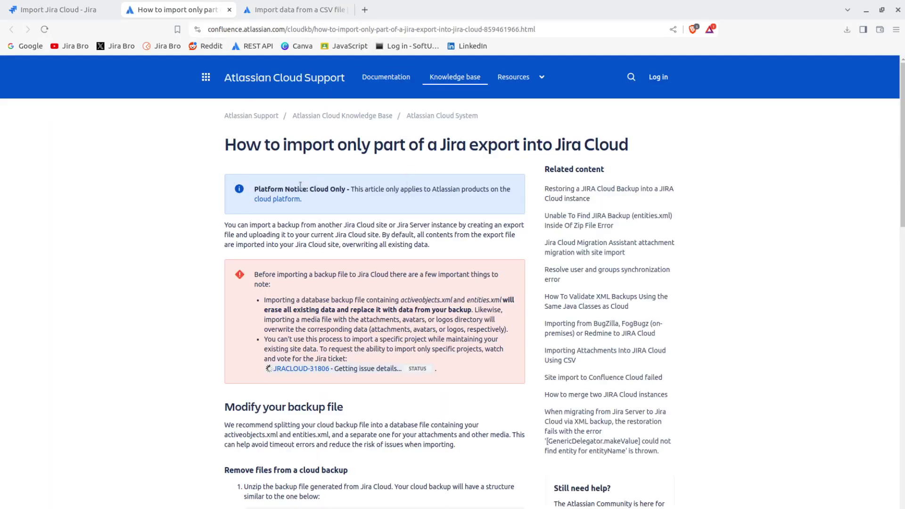
left_click_drag(321, 184, 255, 190)
left_click(468, 193)
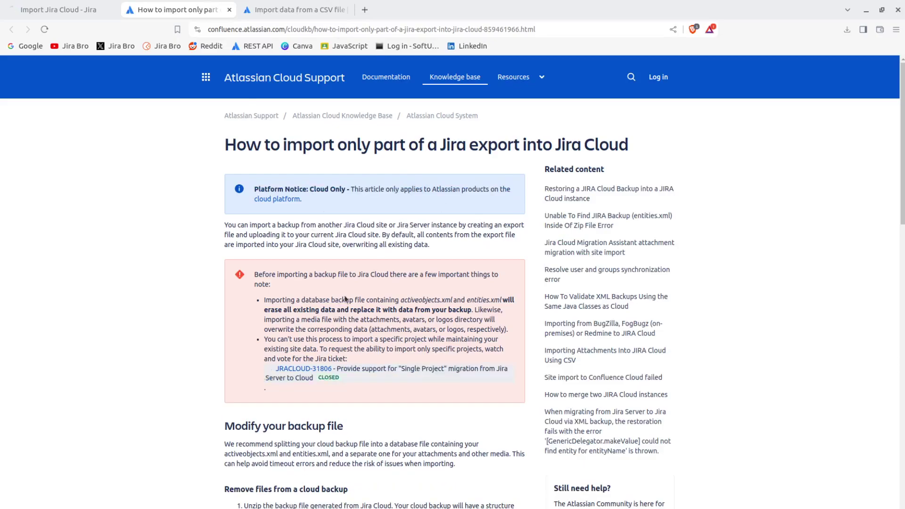
Step: Read the warning that importing a database backup erases and replaces existing data
scroll(346, 298, "down", 2)
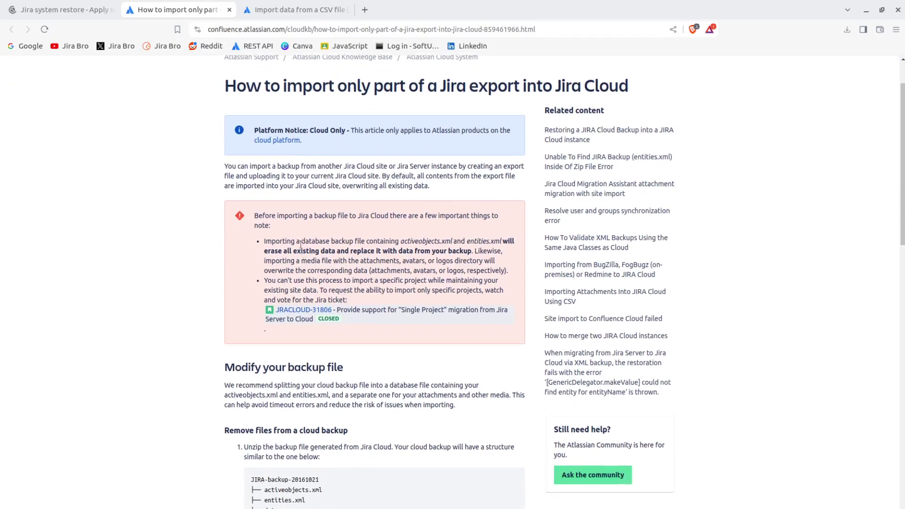
left_click_drag(305, 241, 513, 241)
left_click(513, 242)
double_click(509, 242)
left_click(477, 252)
left_click_drag(268, 251, 473, 251)
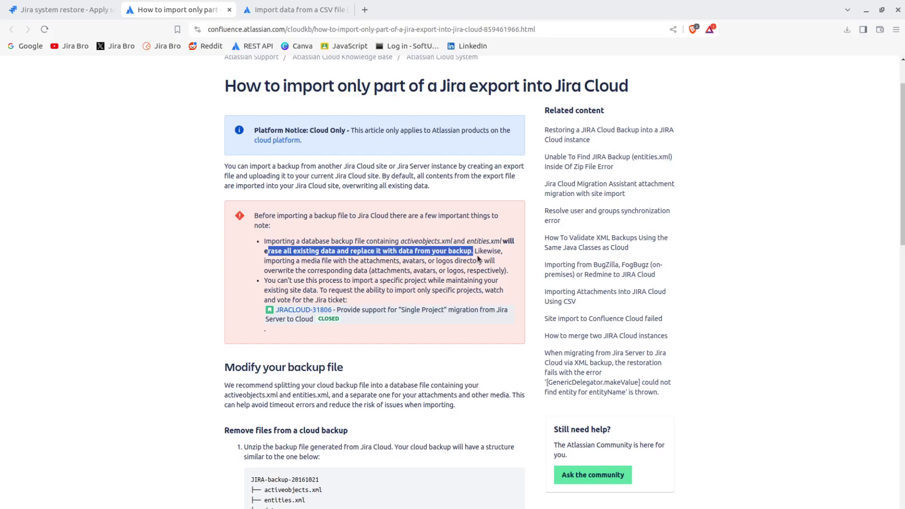
scroll(478, 254, "down", 12)
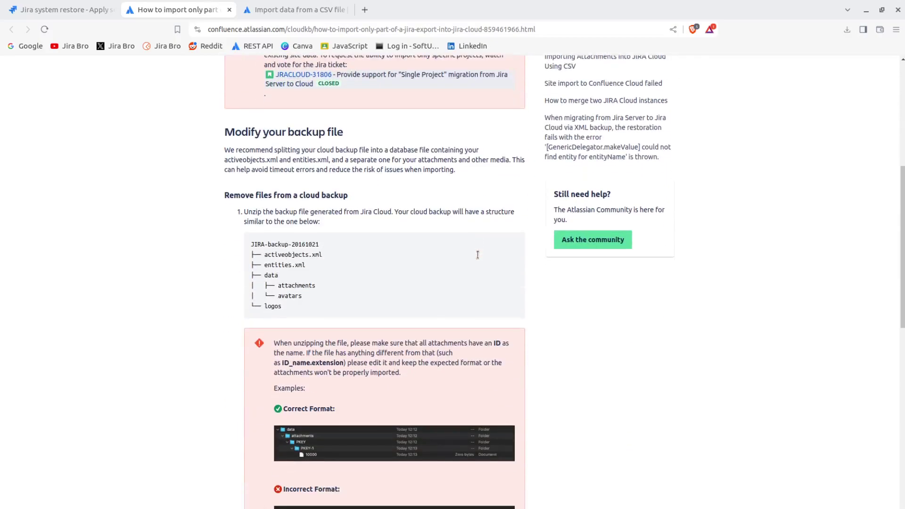
scroll(477, 255, "down", 3)
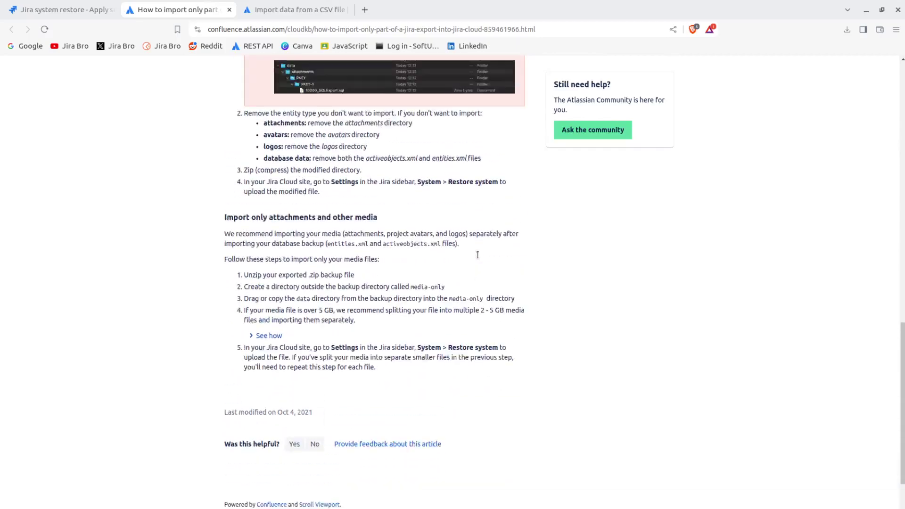
scroll(469, 247, "up", 10)
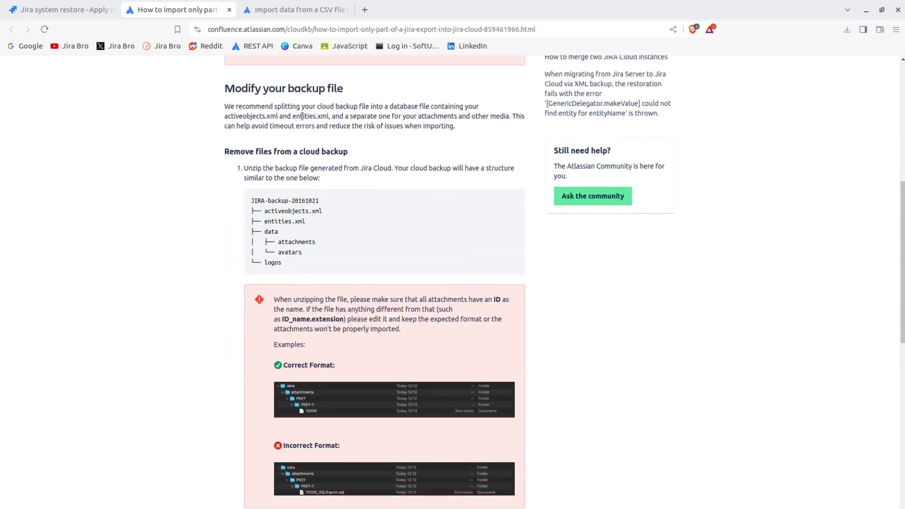
Step: Back on the passed file check, leave outgoing mail enabled and run the import
left_click(229, 10)
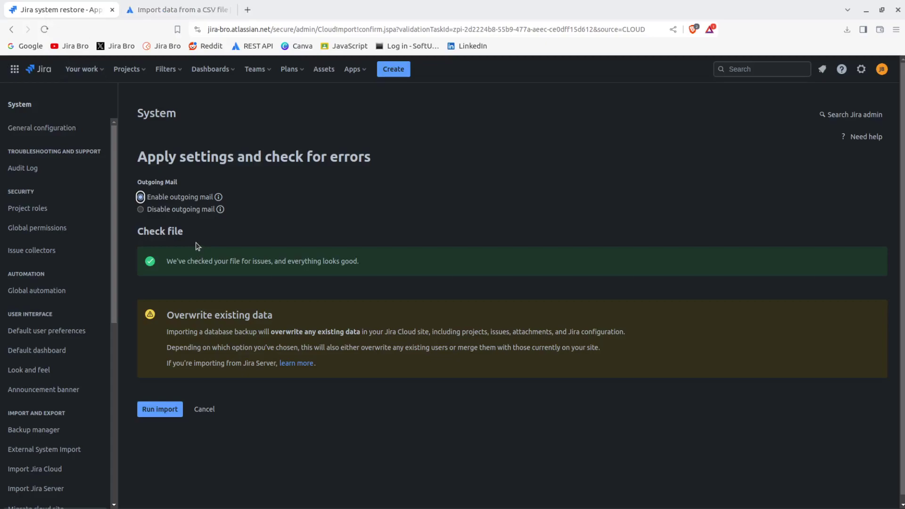
mouse_move(179, 260)
left_mouse_down()
mouse_move(258, 262)
mouse_move(167, 261)
left_mouse_up()
left_click_drag(195, 150, 398, 162)
left_click(398, 162)
left_click_drag(140, 182, 284, 190)
left_click(170, 415)
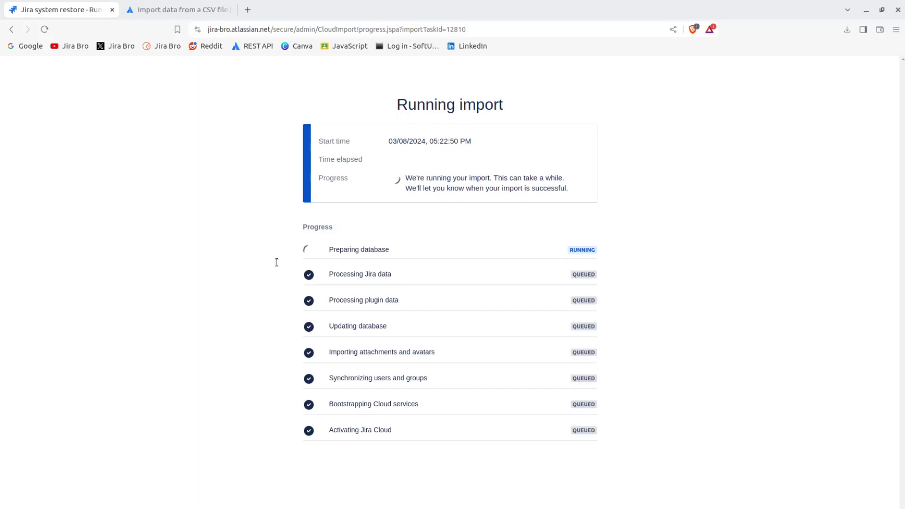
left_click(174, 12)
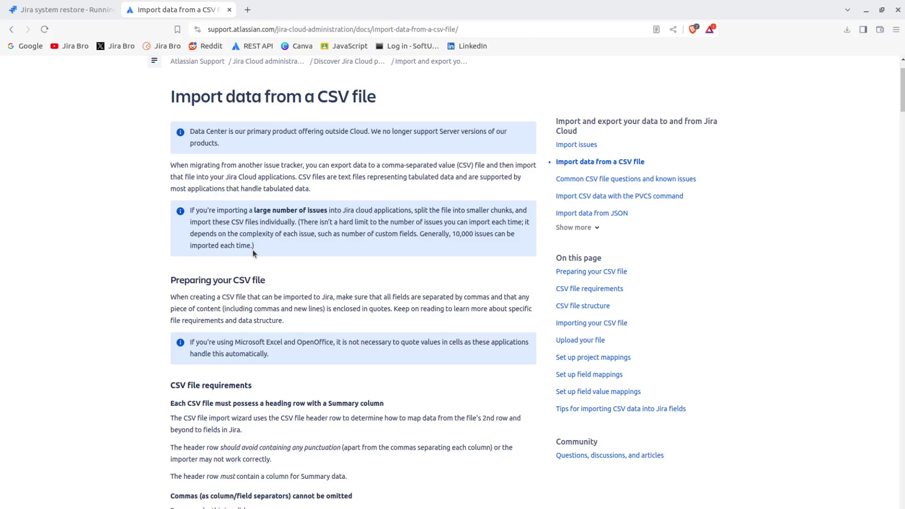
scroll(264, 235, "down", 1)
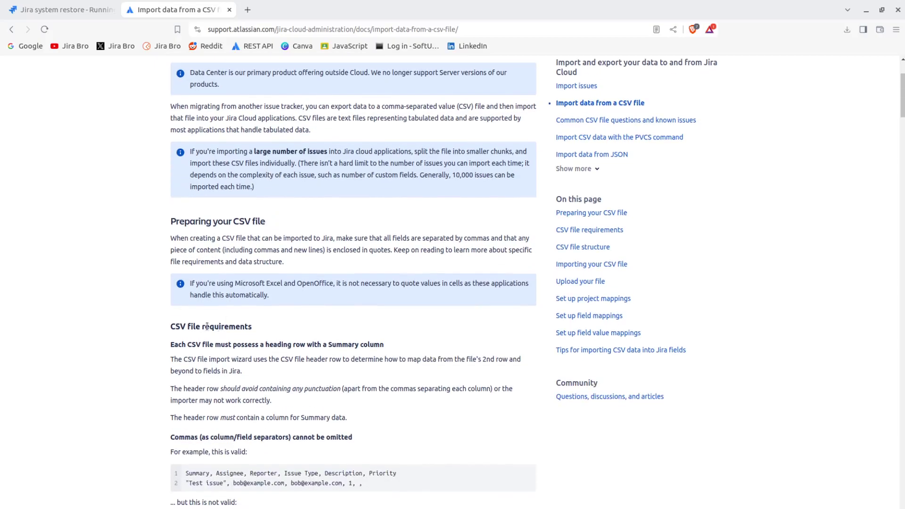
left_click_drag(176, 328, 254, 325)
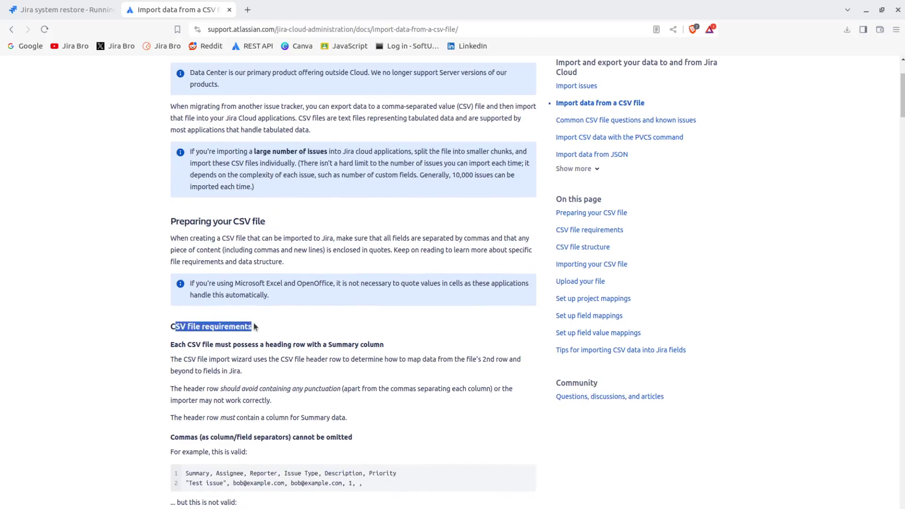
scroll(254, 325, "down", 1)
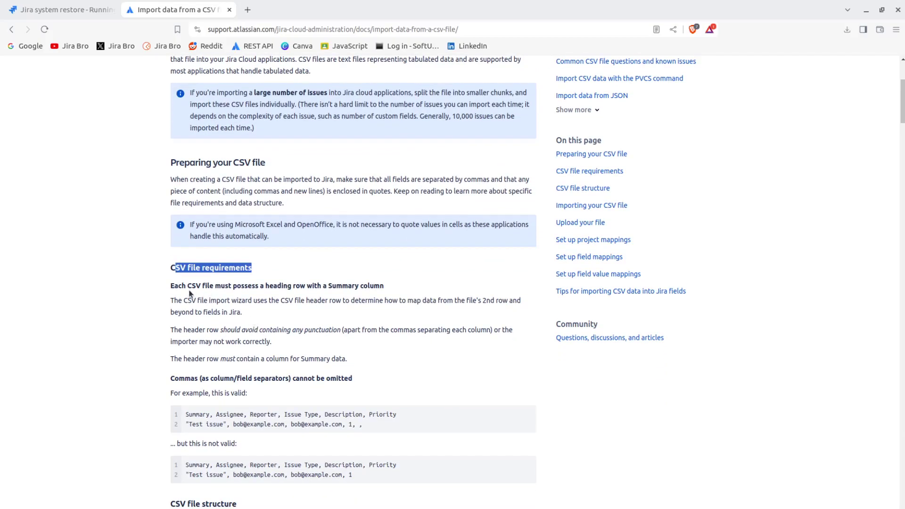
mouse_move(384, 286)
left_mouse_down()
mouse_move(254, 287)
mouse_move(385, 287)
left_mouse_up()
left_click(254, 287)
left_click(312, 288)
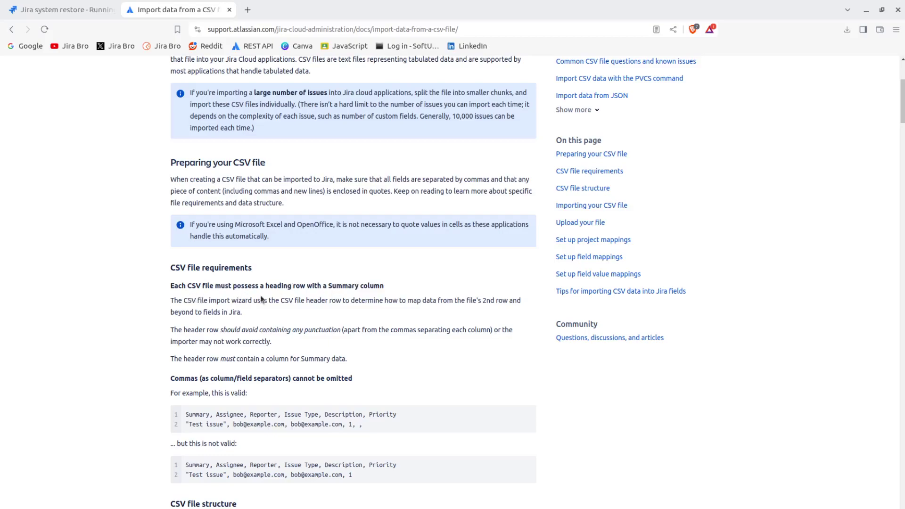
scroll(279, 329, "down", 2)
left_click_drag(174, 241, 351, 241)
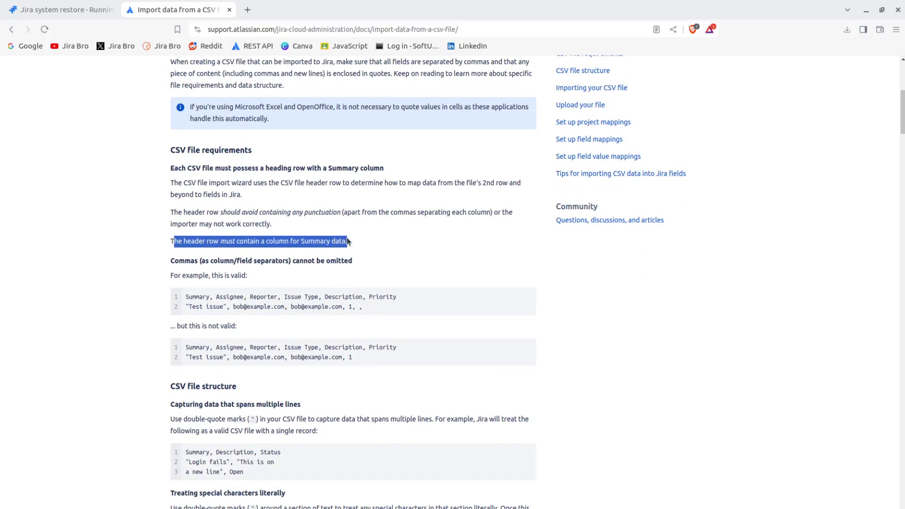
left_click(351, 241)
left_click_drag(163, 216, 343, 213)
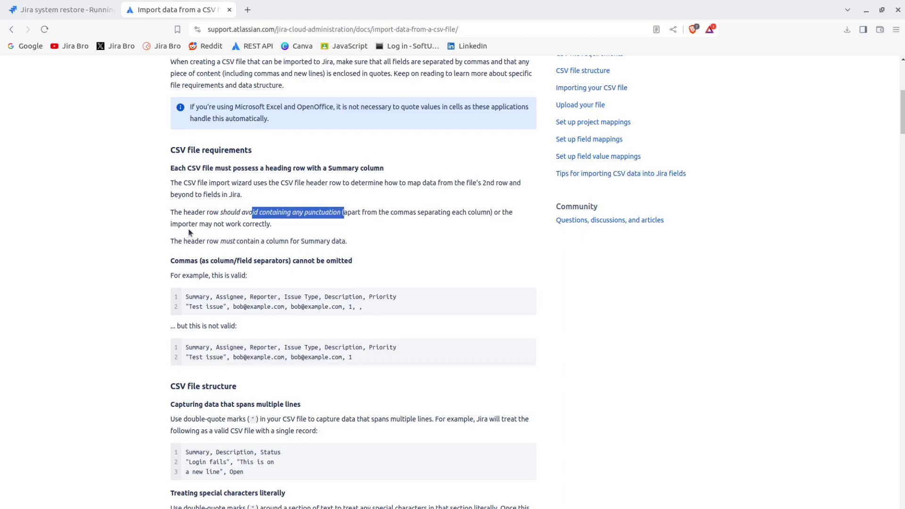
scroll(254, 226, "down", 2)
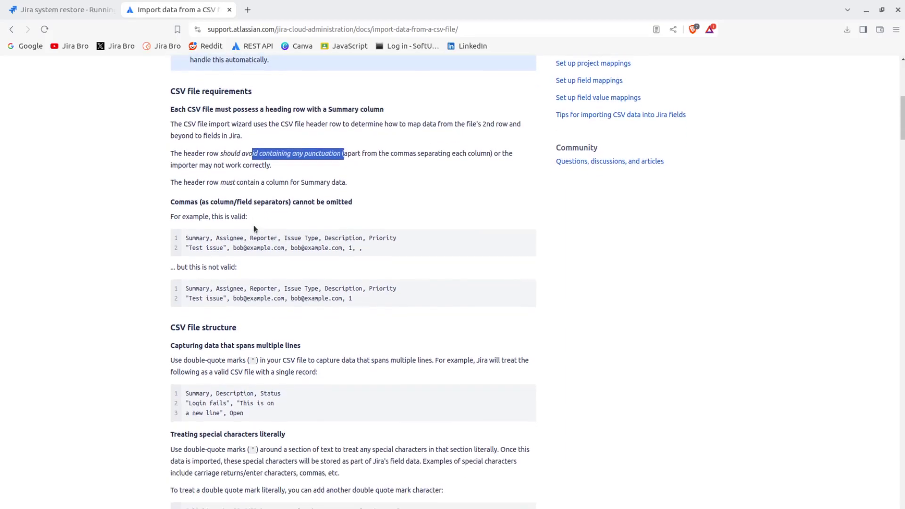
left_click_drag(189, 217, 283, 220)
left_click(283, 219)
left_click_drag(185, 238, 368, 238)
left_click(367, 238)
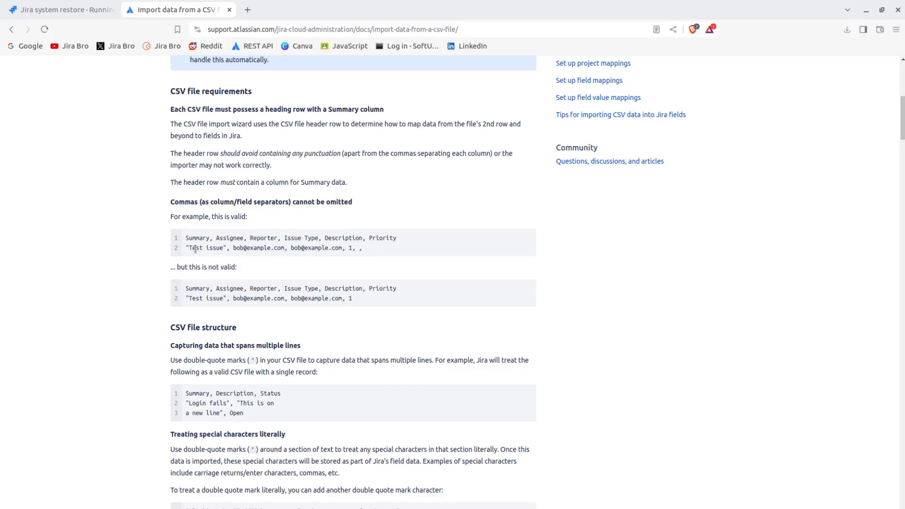
left_click_drag(195, 249, 364, 248)
left_click(259, 248)
left_click(290, 238)
left_click(273, 247)
left_click_drag(239, 248, 295, 248)
left_click(294, 248)
left_click_drag(195, 268, 272, 268)
left_click(273, 268)
left_click_drag(189, 238, 363, 248)
left_click(325, 248)
scroll(240, 269, "down", 2)
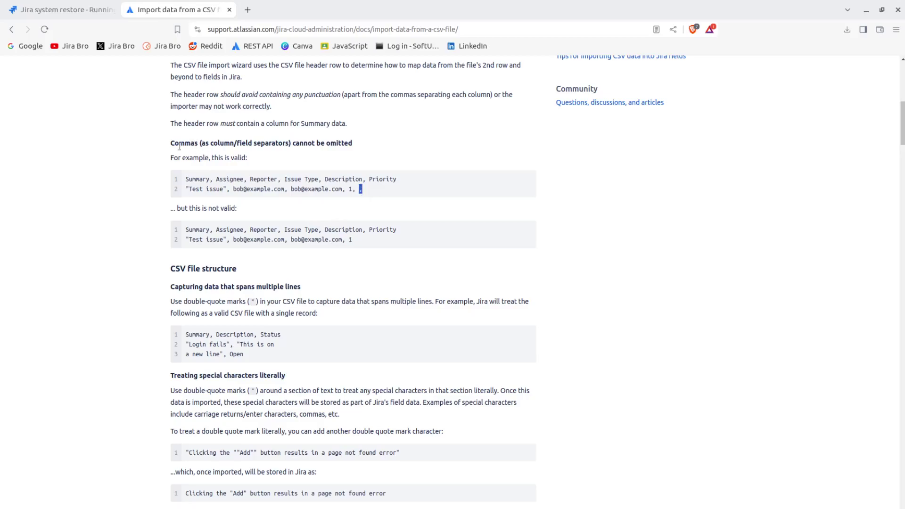
left_click_drag(175, 144, 372, 149)
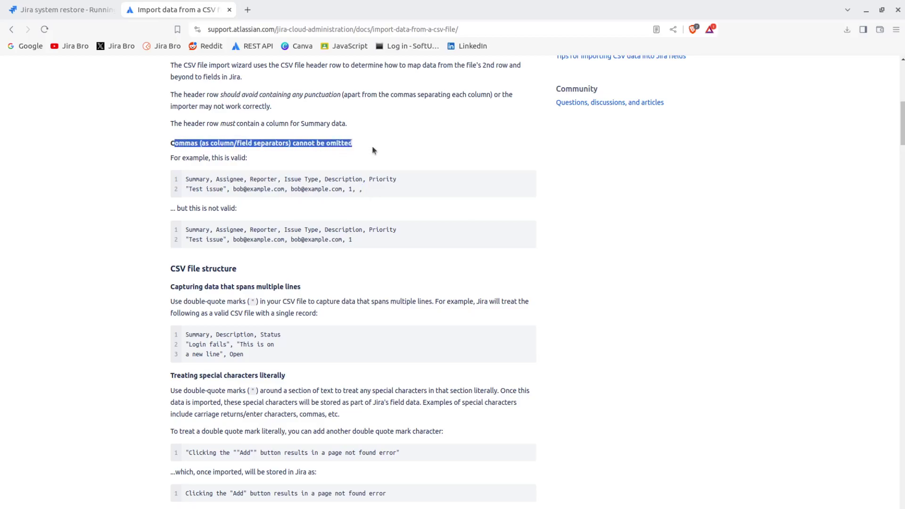
scroll(283, 231, "down", 3)
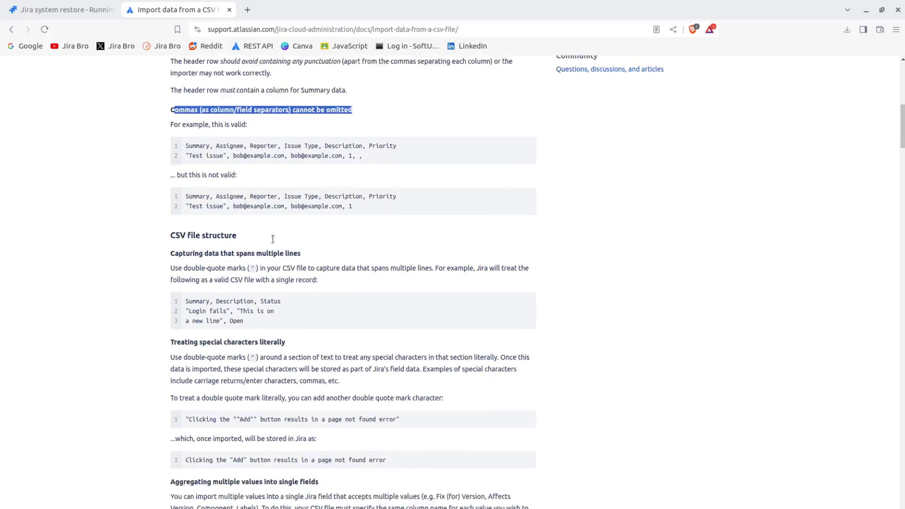
left_click_drag(225, 169, 313, 174)
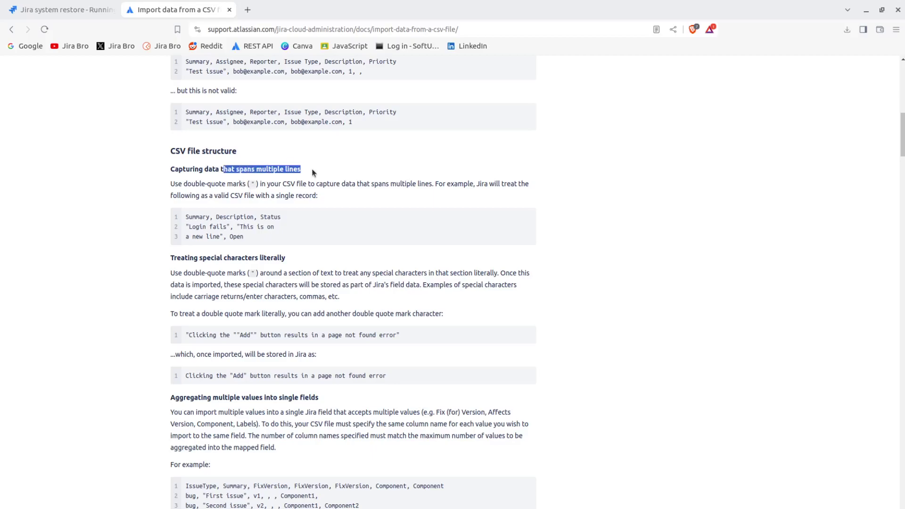
left_click(318, 173)
left_click_drag(208, 184, 518, 185)
left_click(268, 185)
left_click(479, 182)
left_click(542, 182)
left_click(539, 188)
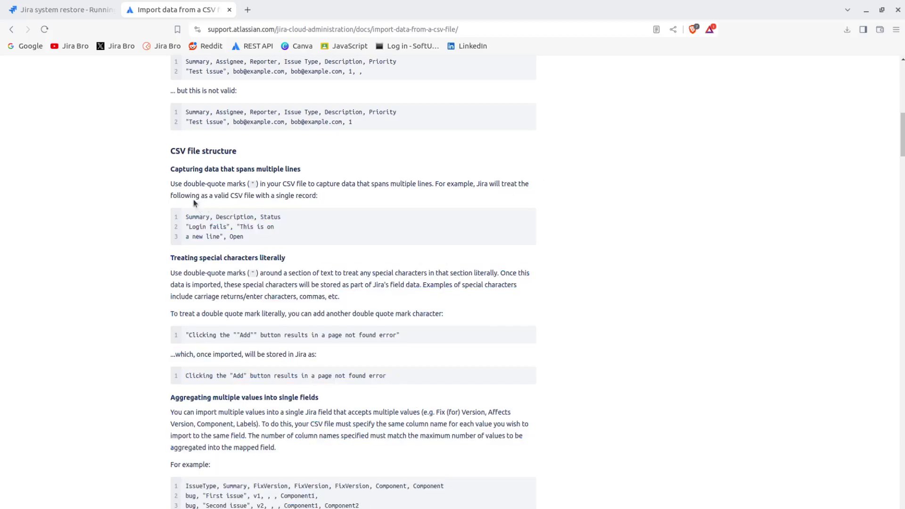
left_click_drag(191, 197, 320, 209)
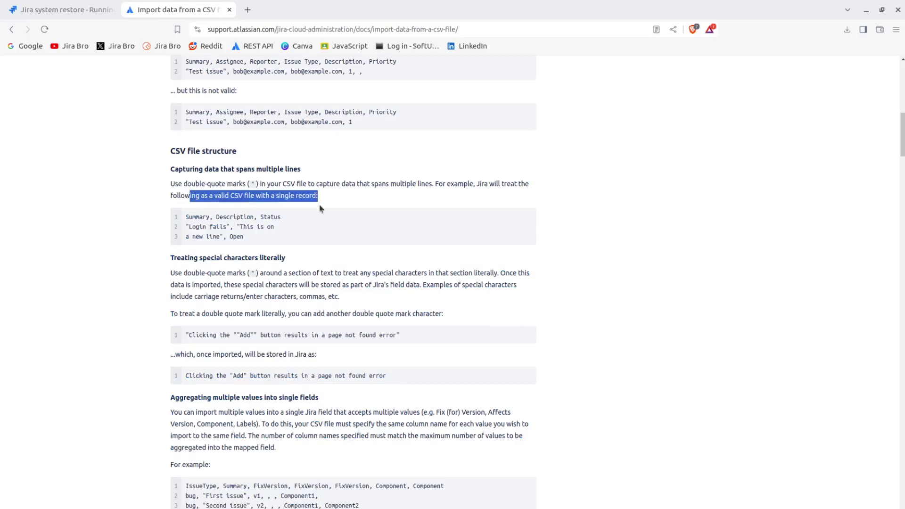
scroll(318, 206, "down", 2)
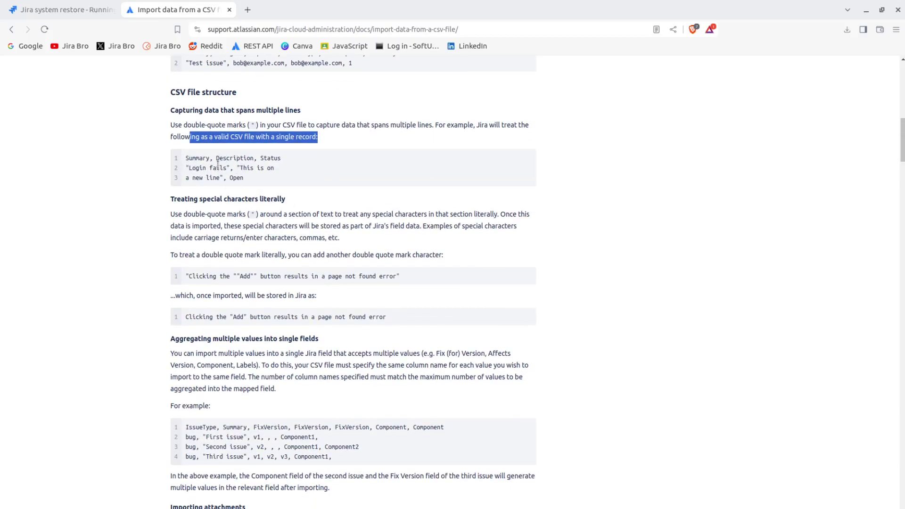
left_click_drag(193, 158, 259, 160)
left_click(285, 160)
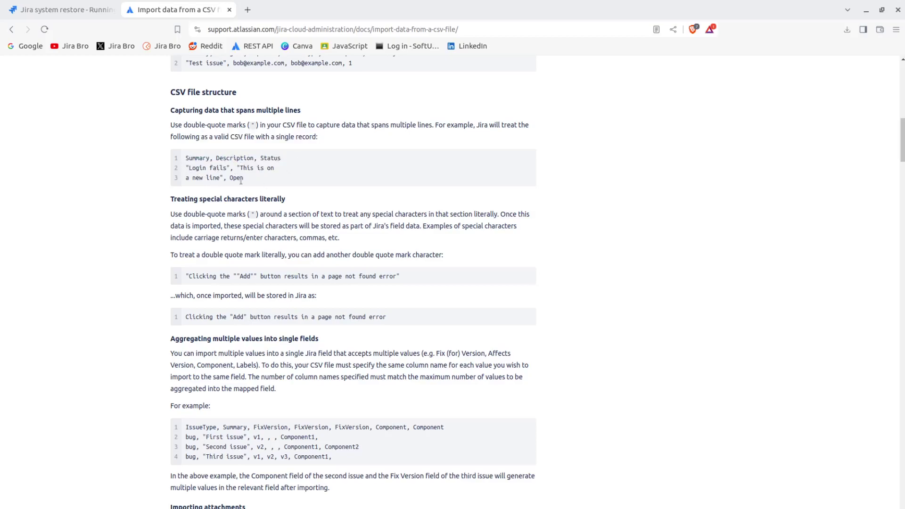
left_click_drag(193, 169, 285, 170)
left_click(211, 184)
left_click(196, 166)
left_click_drag(238, 169, 269, 159)
left_click(232, 155)
left_click(268, 160)
scroll(341, 196, "down", 7)
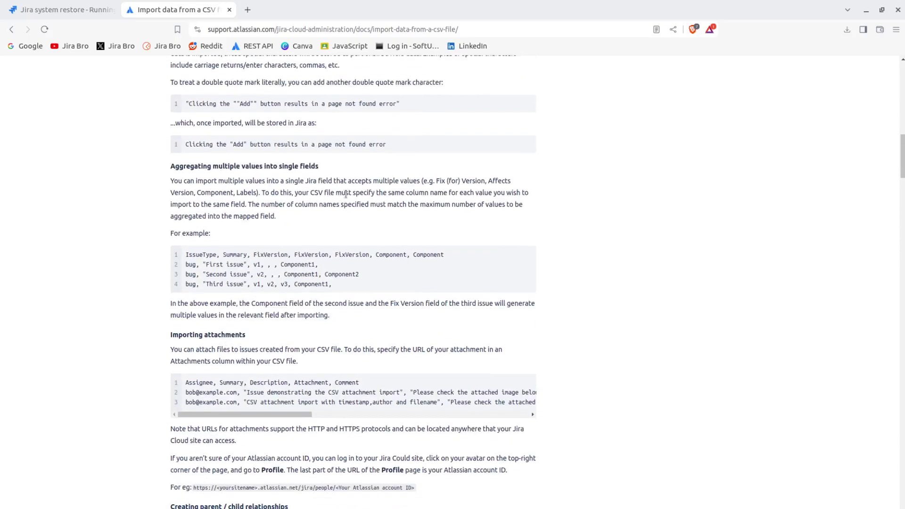
scroll(346, 191, "down", 4)
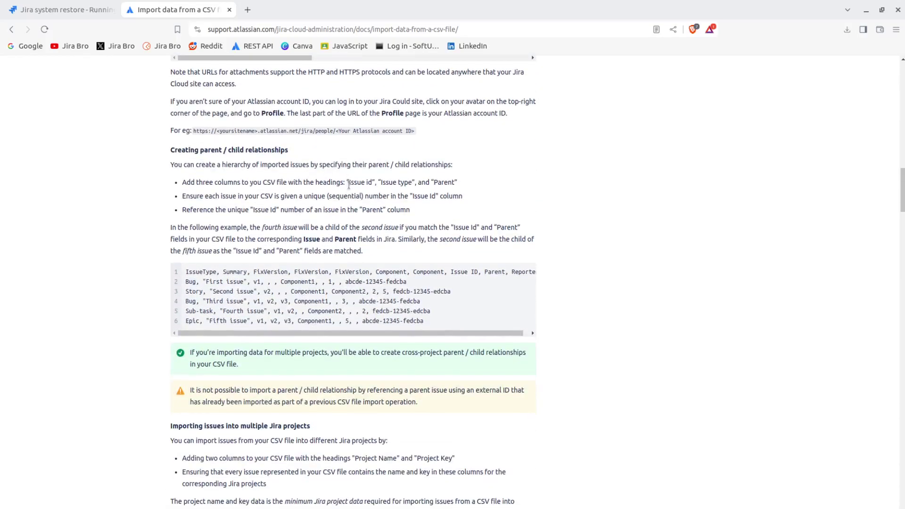
scroll(349, 183, "down", 2)
scroll(349, 182, "down", 4)
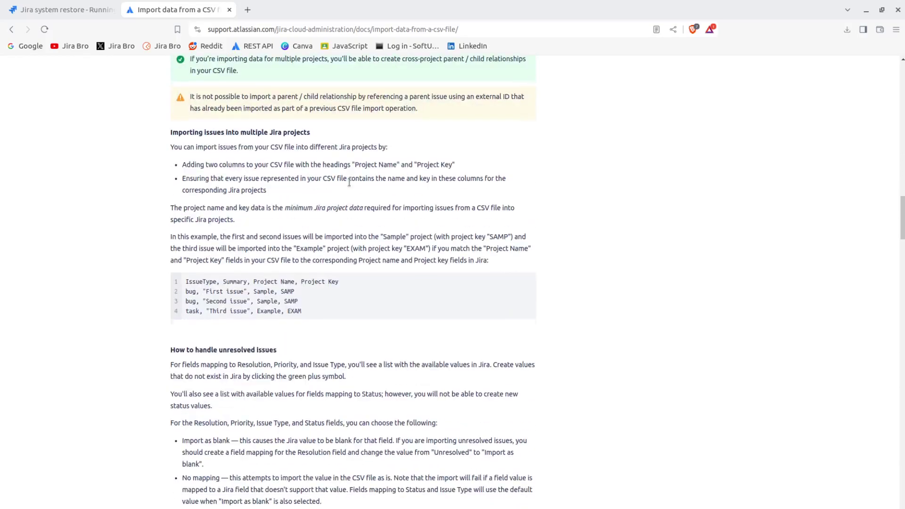
scroll(350, 185, "down", 8)
scroll(349, 184, "down", 8)
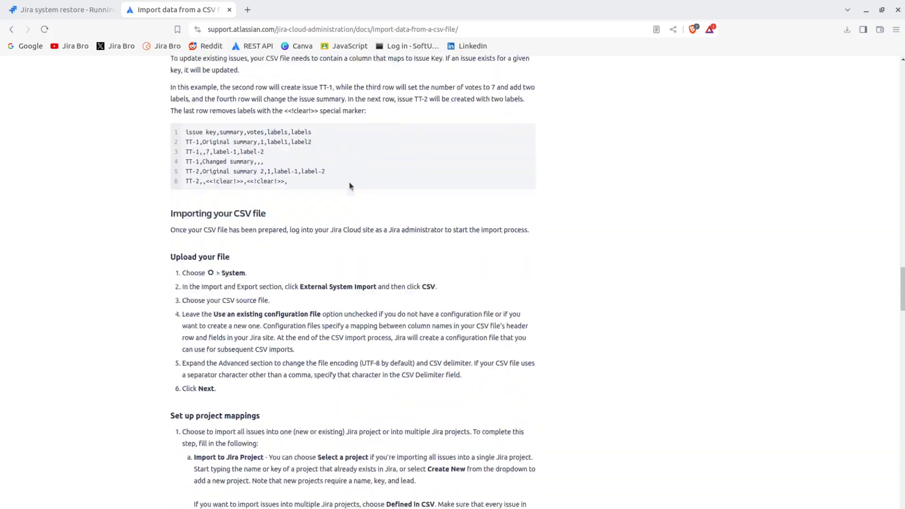
scroll(354, 179, "up", 13)
scroll(355, 179, "up", 12)
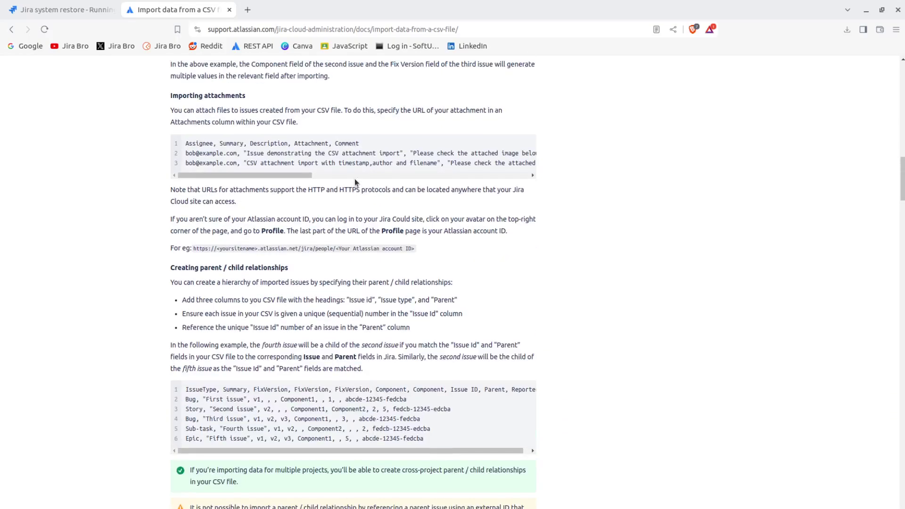
Step: Close the CSV documentation tab with Ctrl+W to reveal the completed import
key("ctrl+w")
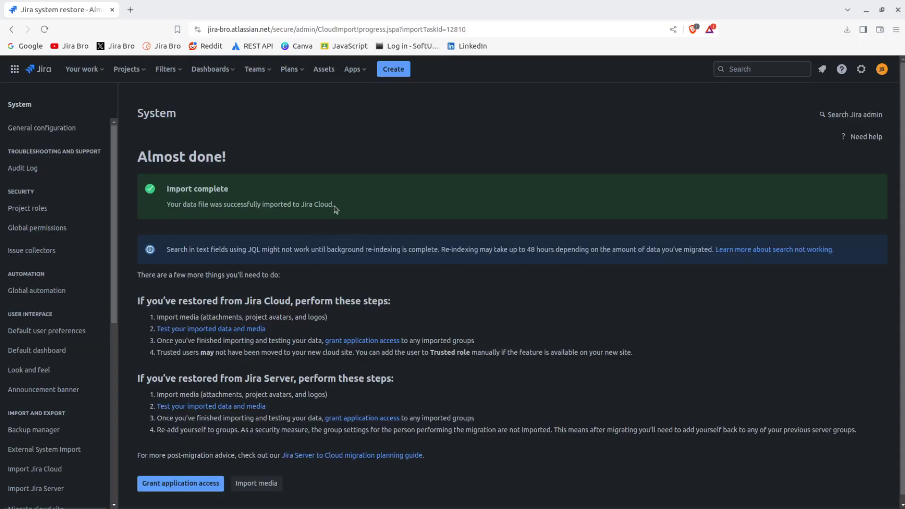
left_click_drag(190, 205, 449, 213)
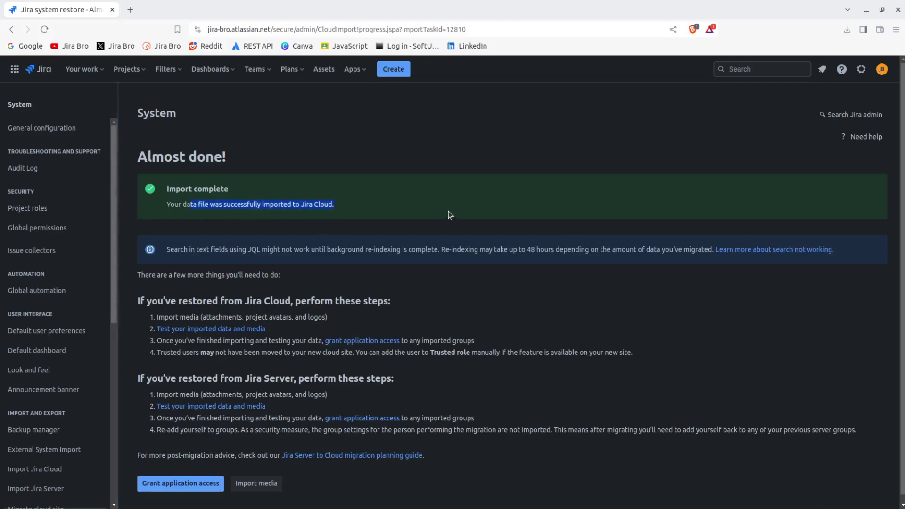
left_click_drag(202, 259, 242, 248)
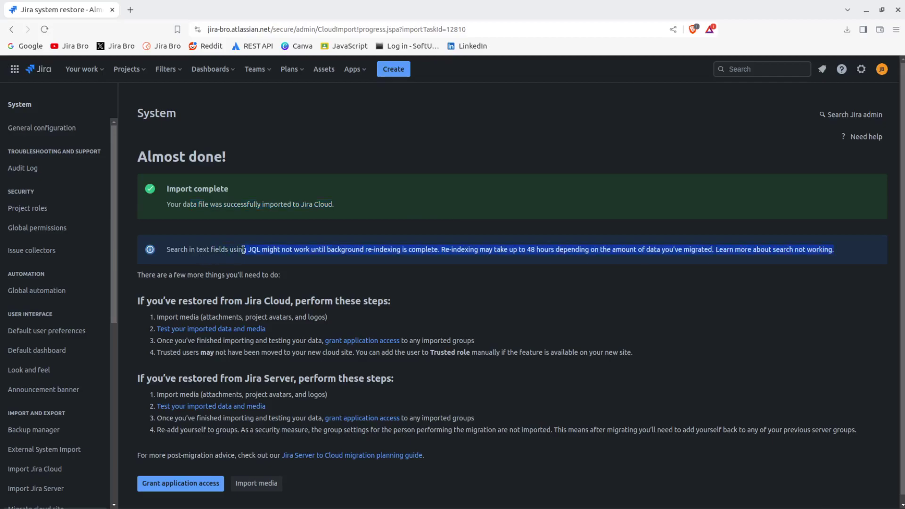
left_click(256, 251)
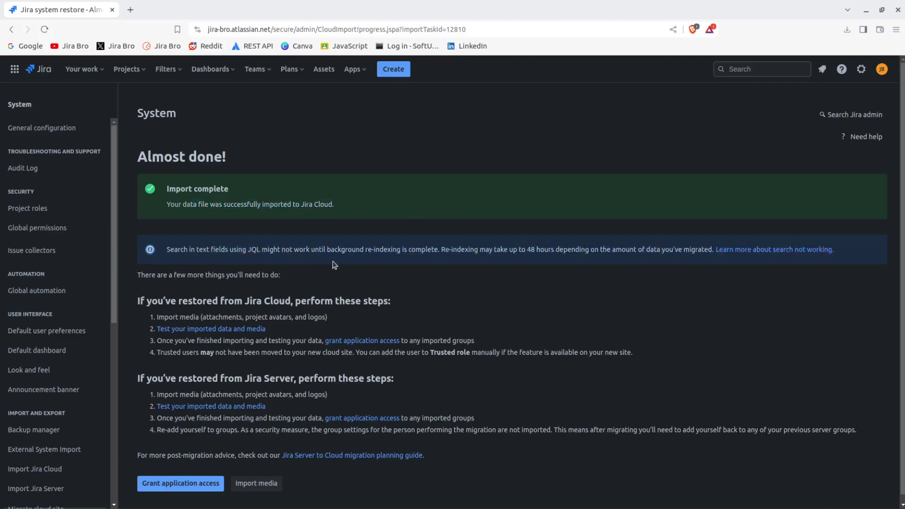
left_click_drag(365, 249, 386, 251)
left_click_drag(480, 250, 588, 251)
left_click(594, 251)
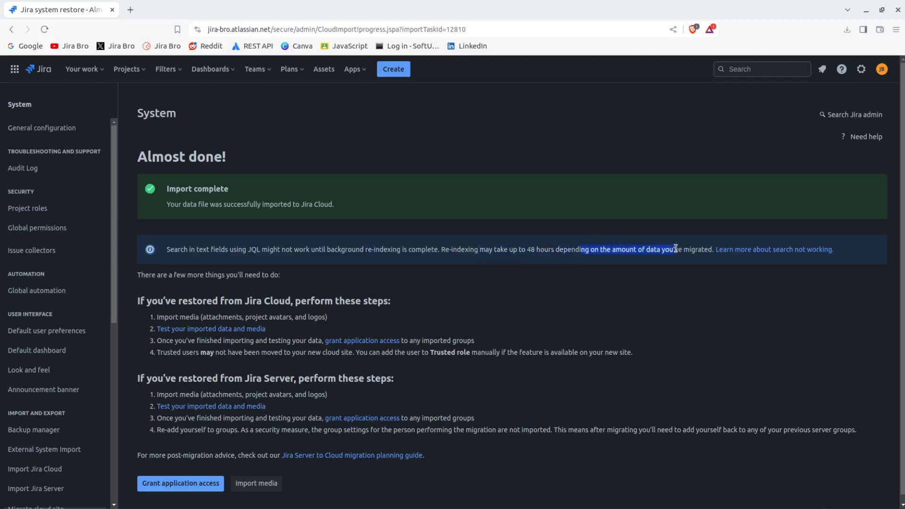
mouse_move(676, 249)
left_mouse_down()
mouse_move(674, 281)
mouse_move(680, 250)
left_mouse_up()
left_click_drag(150, 301, 302, 306)
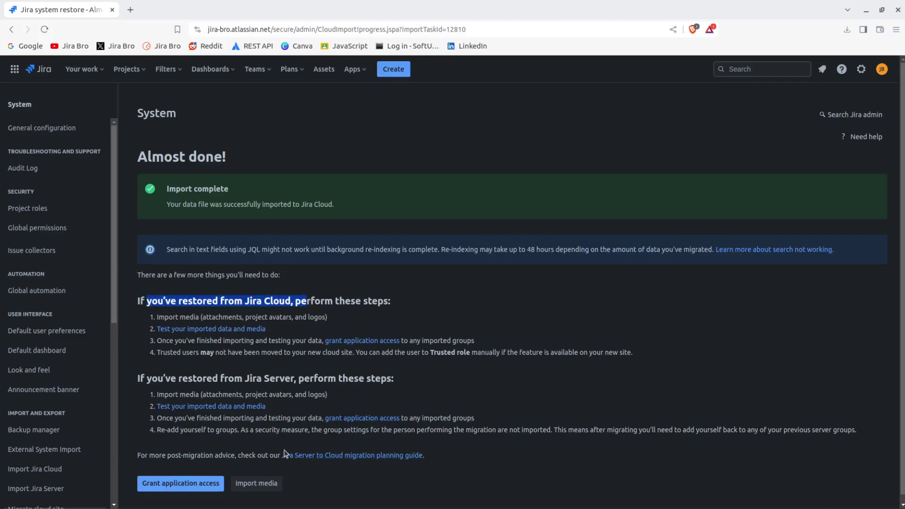
left_click_drag(158, 378, 375, 390)
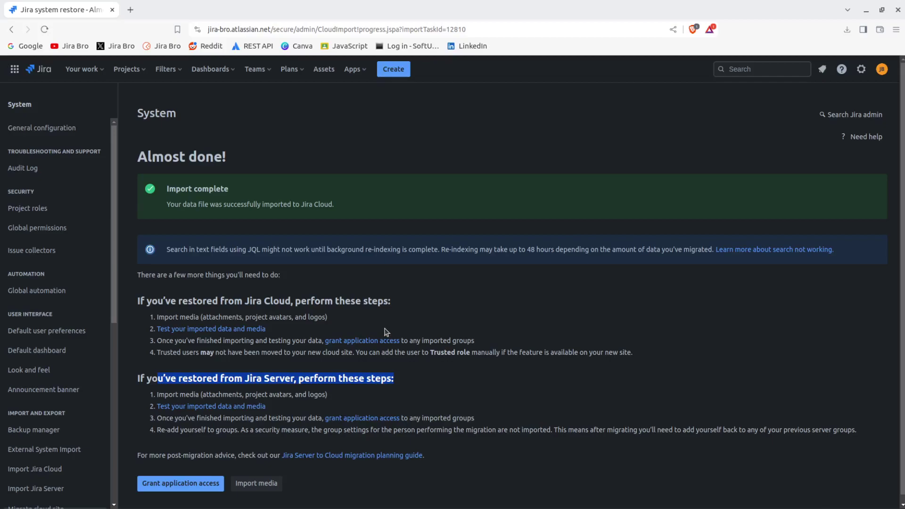
scroll(387, 332, "down", 1)
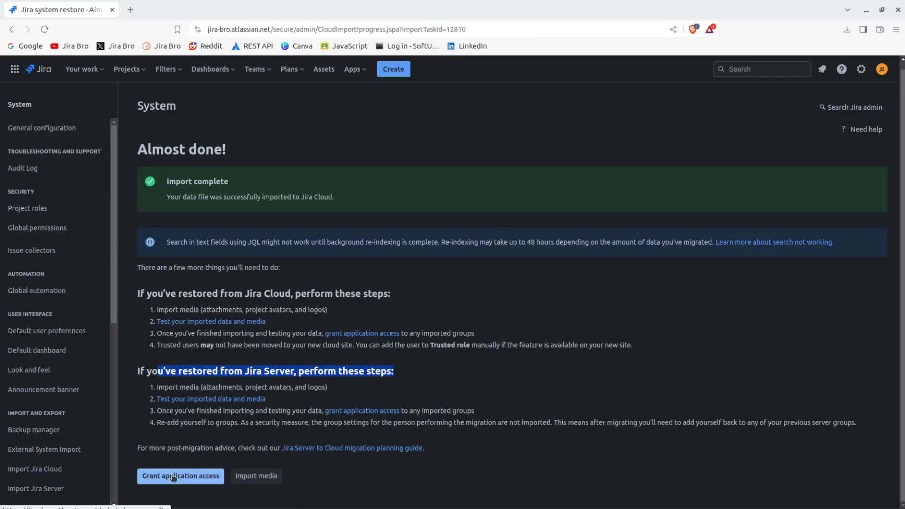
left_click(167, 181)
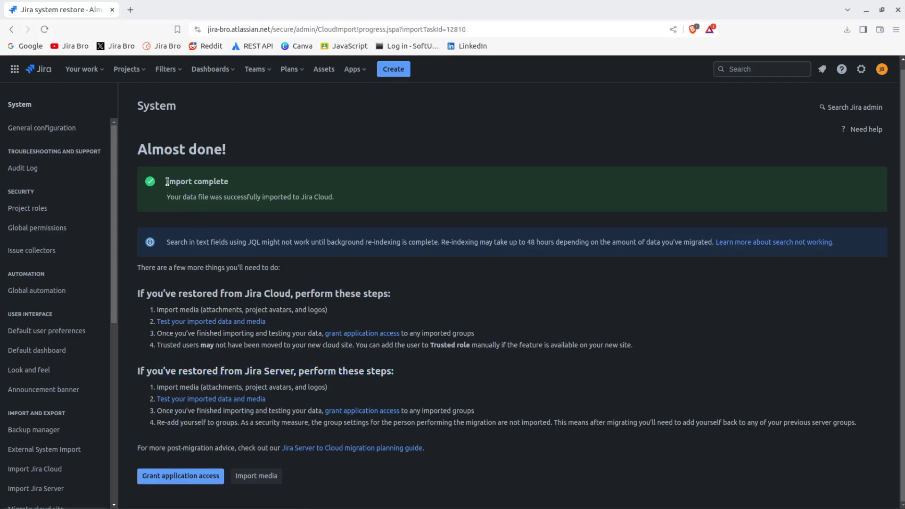
left_click_drag(167, 181, 248, 197)
Step: Go to the Products page and check the jira-bro Jira Software row's actions, leaving the page unchanged
left_click(170, 476)
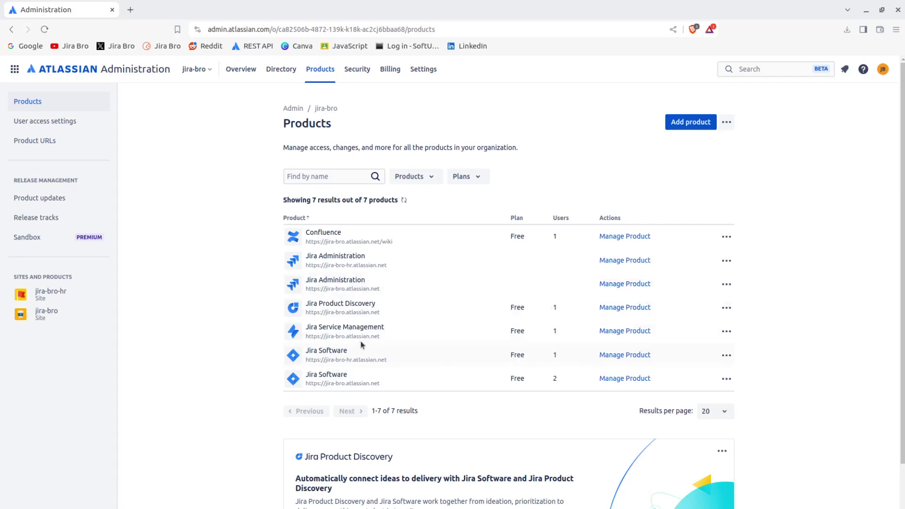
left_click(728, 382)
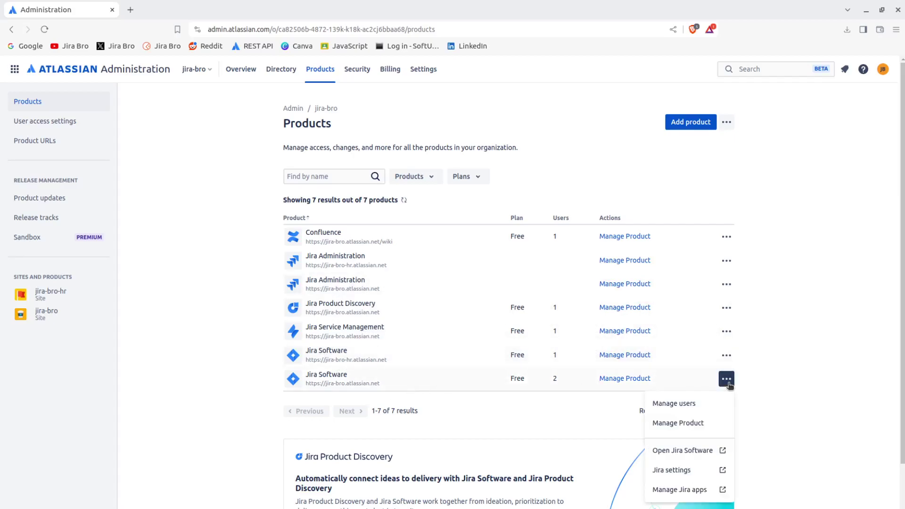
scroll(764, 347, "down", 2)
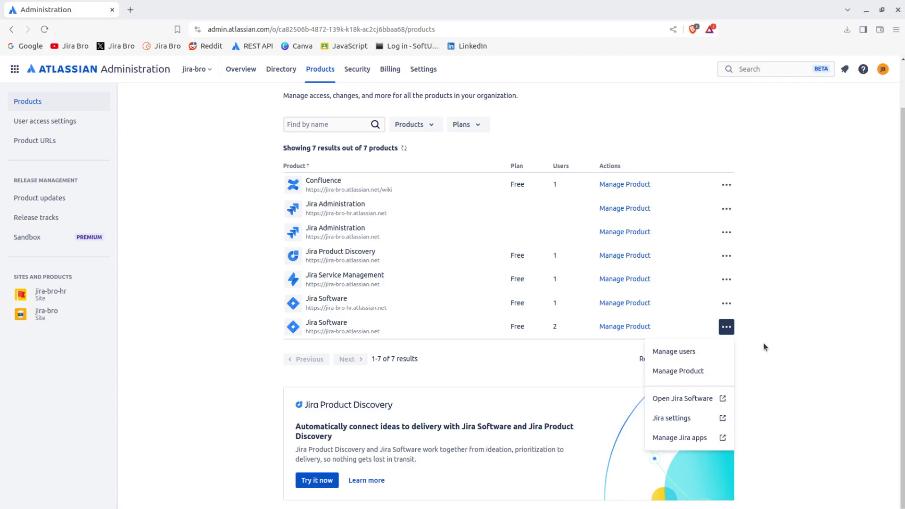
scroll(764, 347, "up", 2)
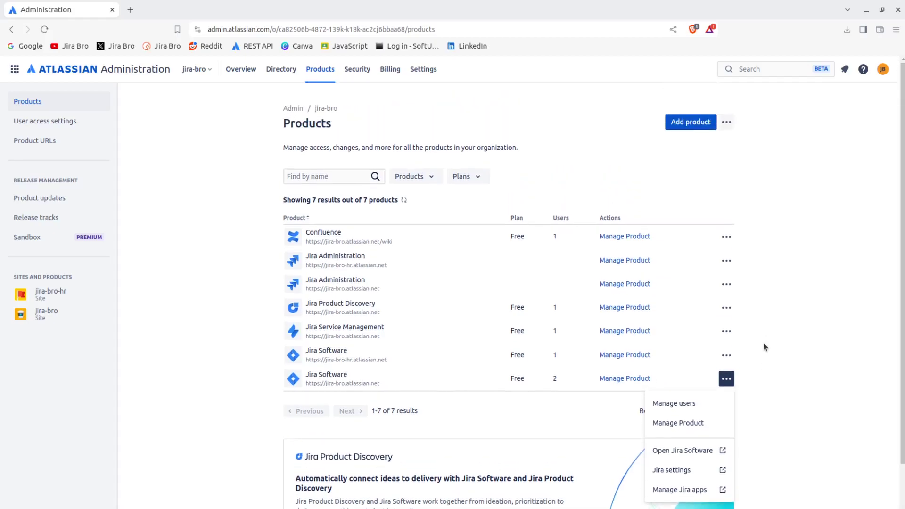
left_click(765, 338)
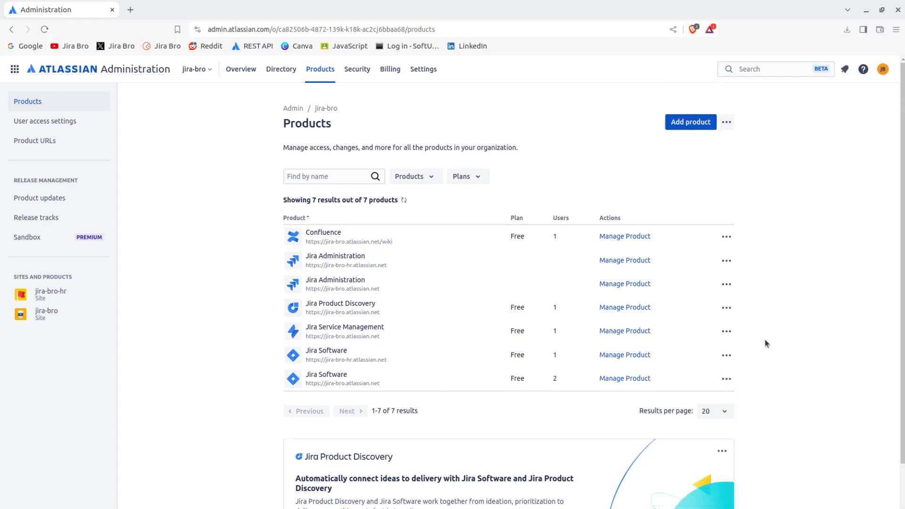
left_click(792, 69)
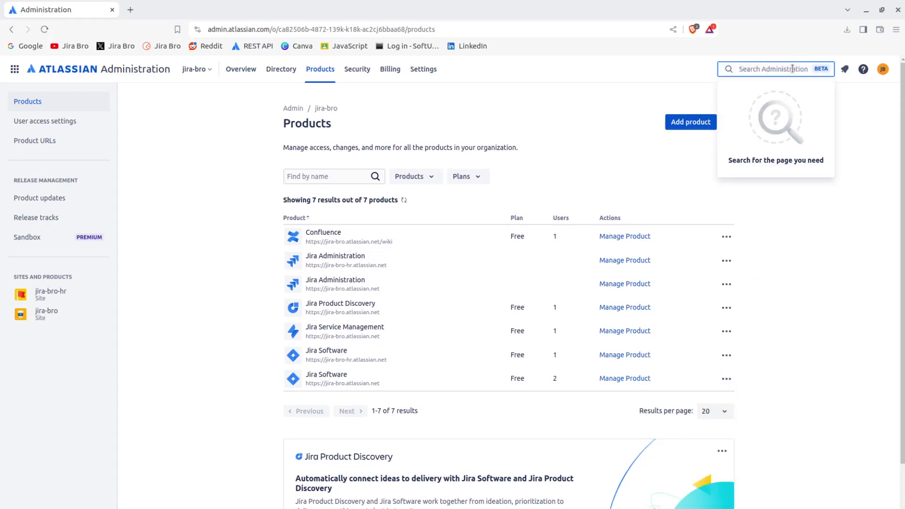
left_click(781, 325)
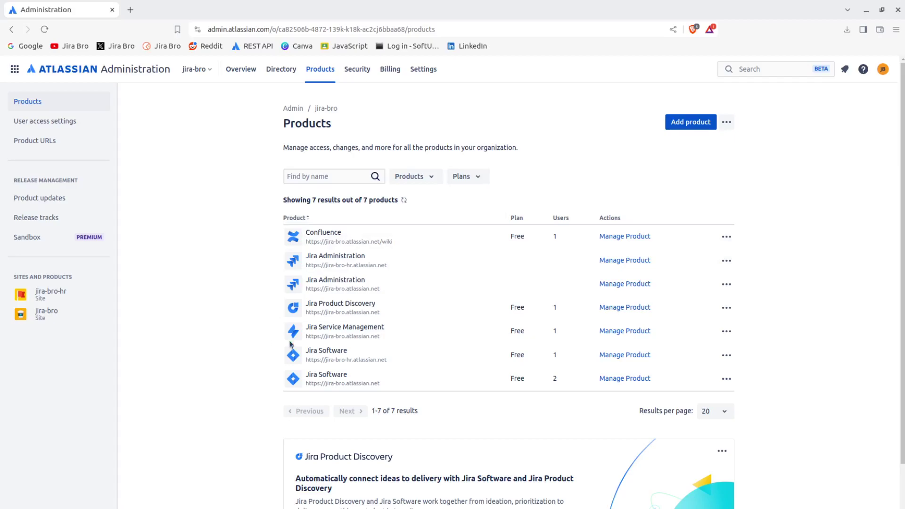
Step: Open jira-bro Jira Software's product page showing user-access-admins, users and org-admins groups
left_click(614, 379)
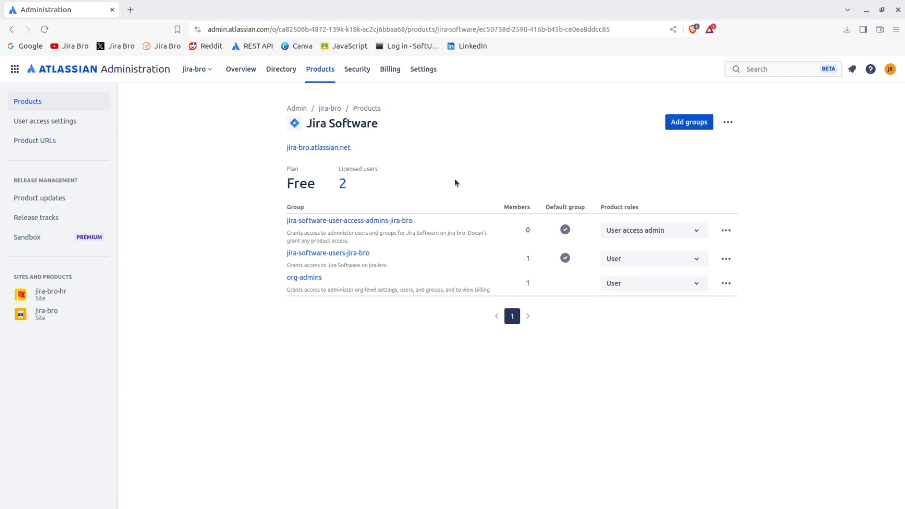
left_click(727, 231)
left_click(727, 232)
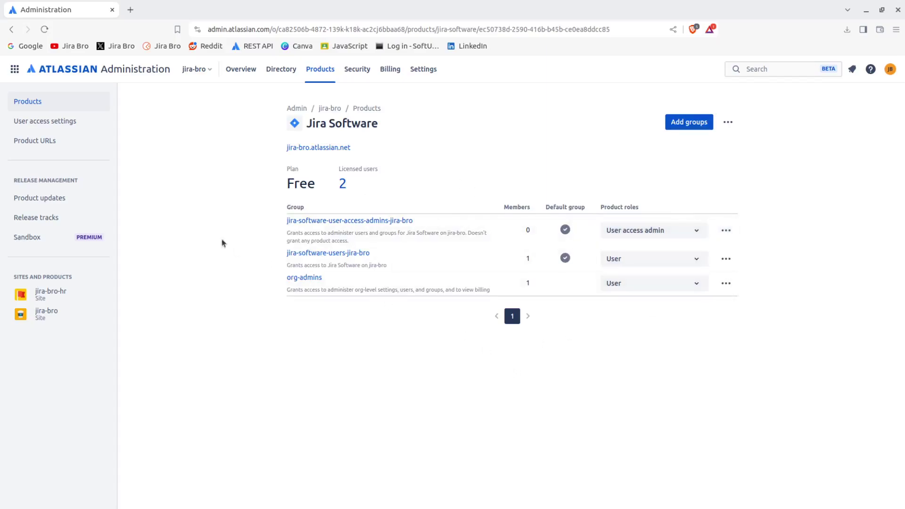